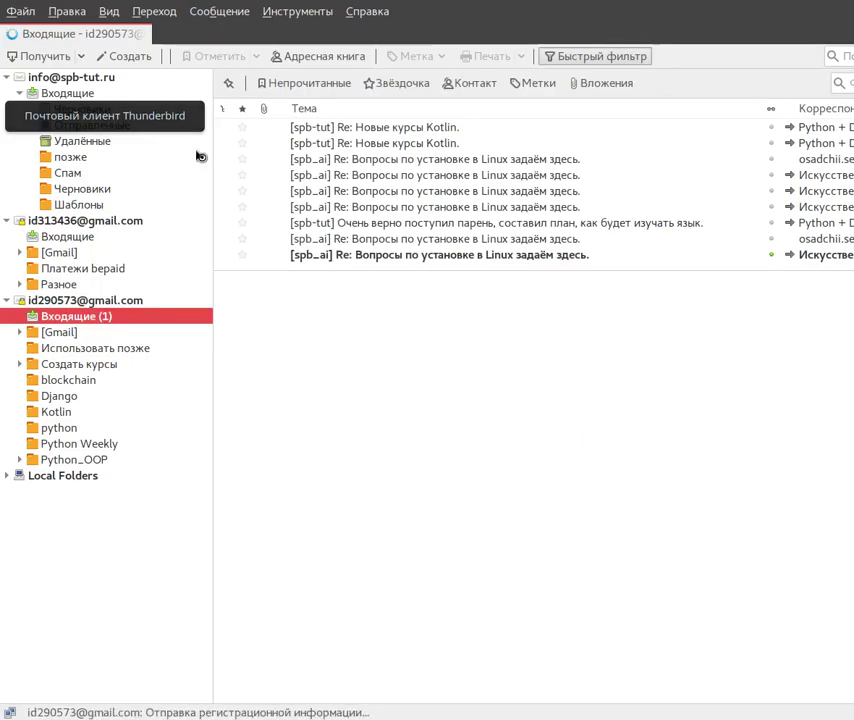
# - Read the latest reply about installing Linux in Thunderbird, then minimize it to reveal VirtualBox
pyautogui.click(402, 257)
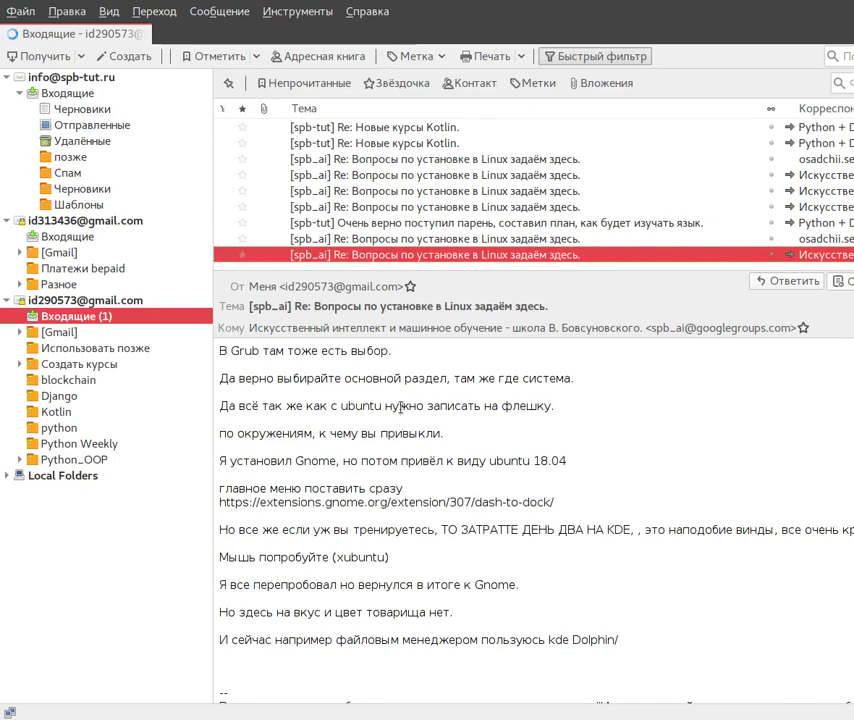
pyautogui.scroll(-2, 390, 390)
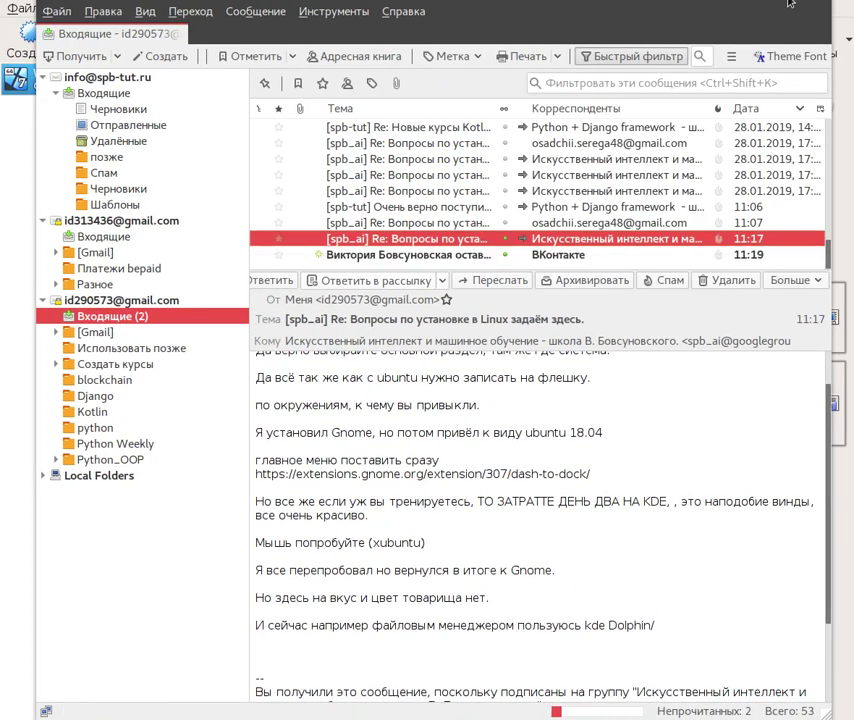
pyautogui.click(789, 3)
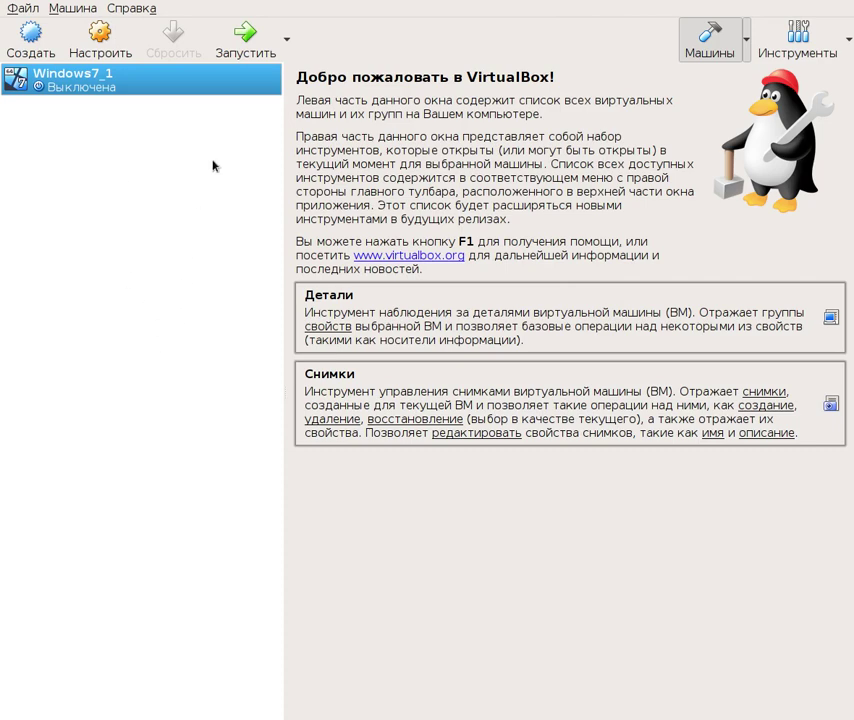
# - Create a new Debian (64-bit) machine named Debian_9 with 4471 MB RAM and a new virtual disk
pyautogui.click(31, 45)
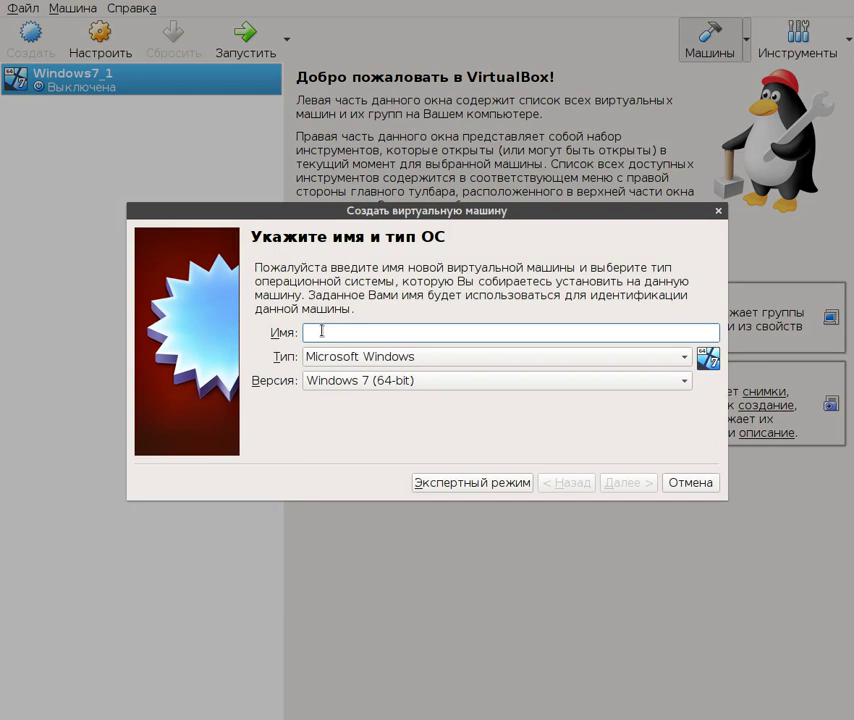
pyautogui.write('Debian_9')
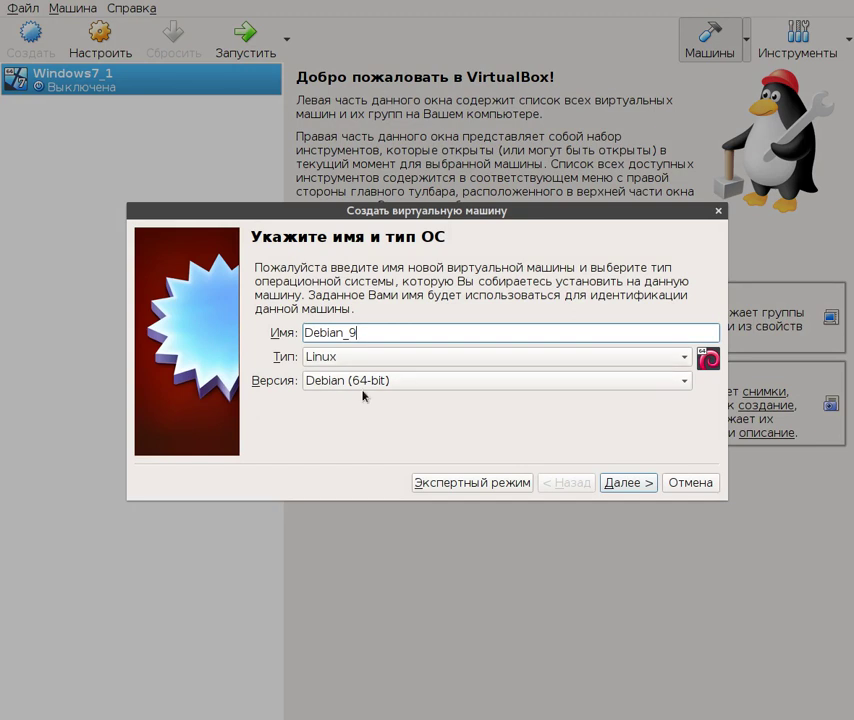
pyautogui.click(630, 484)
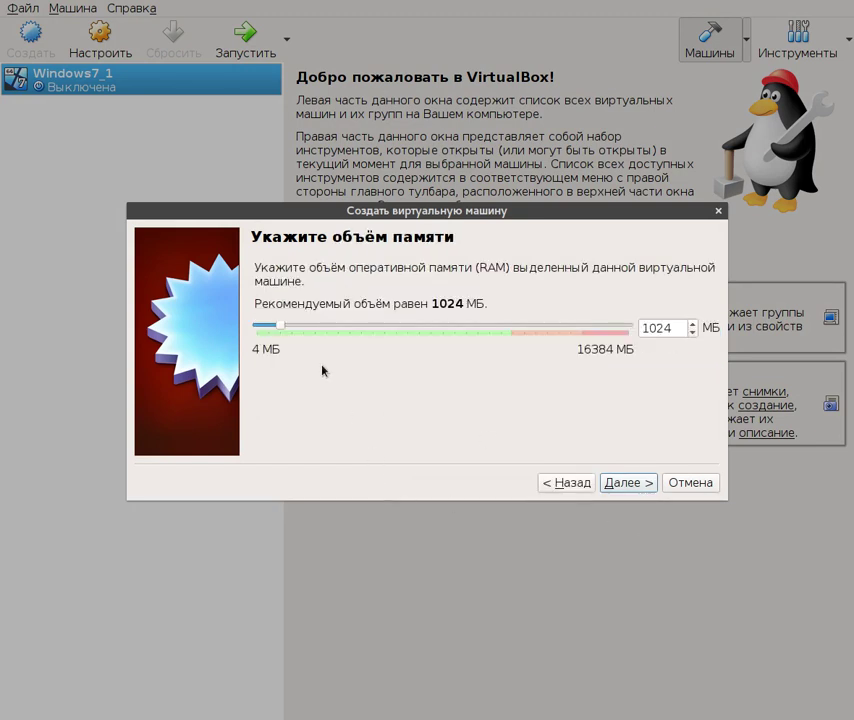
pyautogui.moveTo(280, 327); pyautogui.dragTo(358, 335)
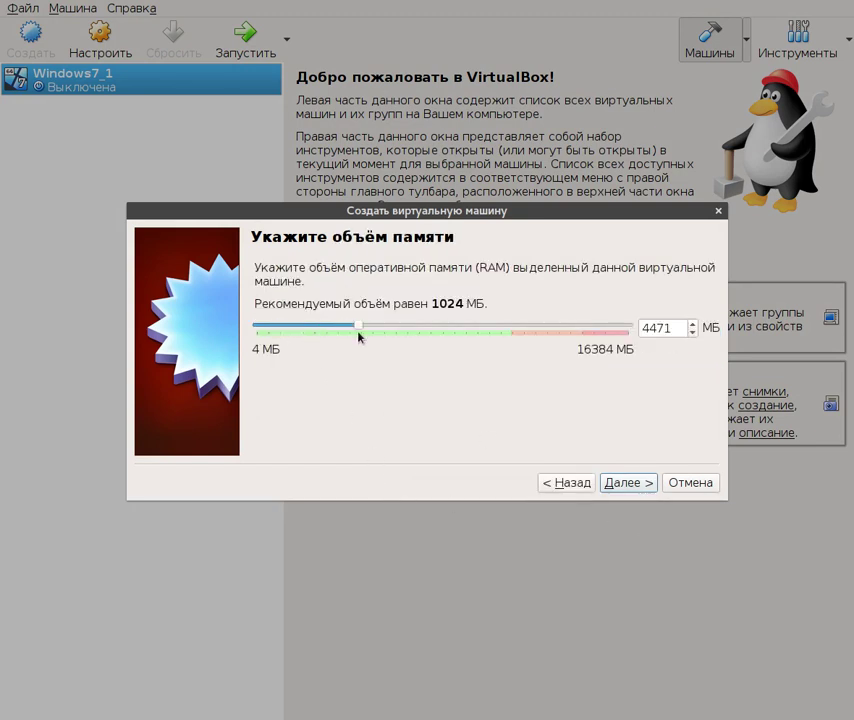
pyautogui.click(628, 484)
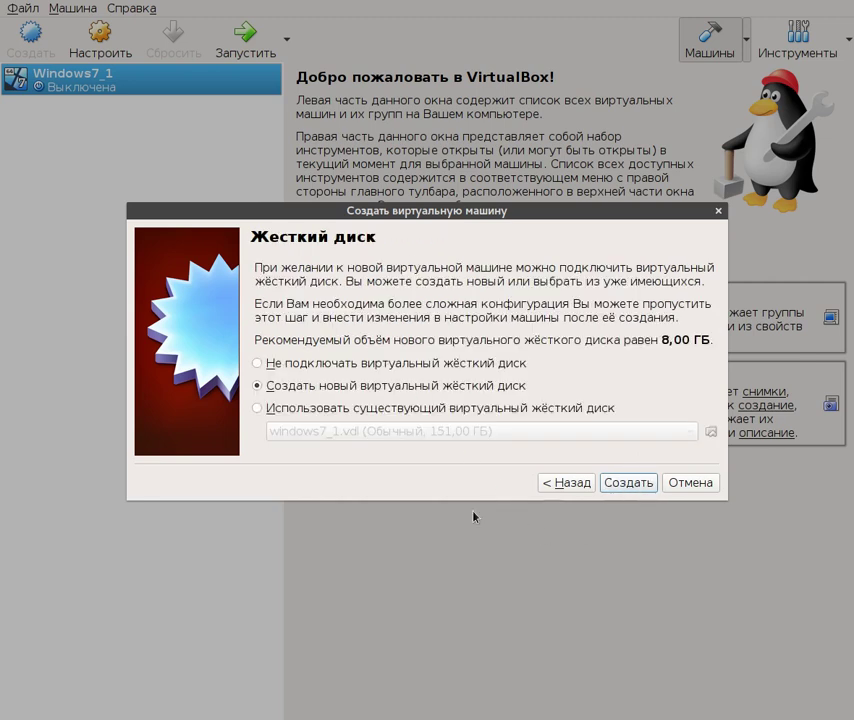
pyautogui.click(630, 484)
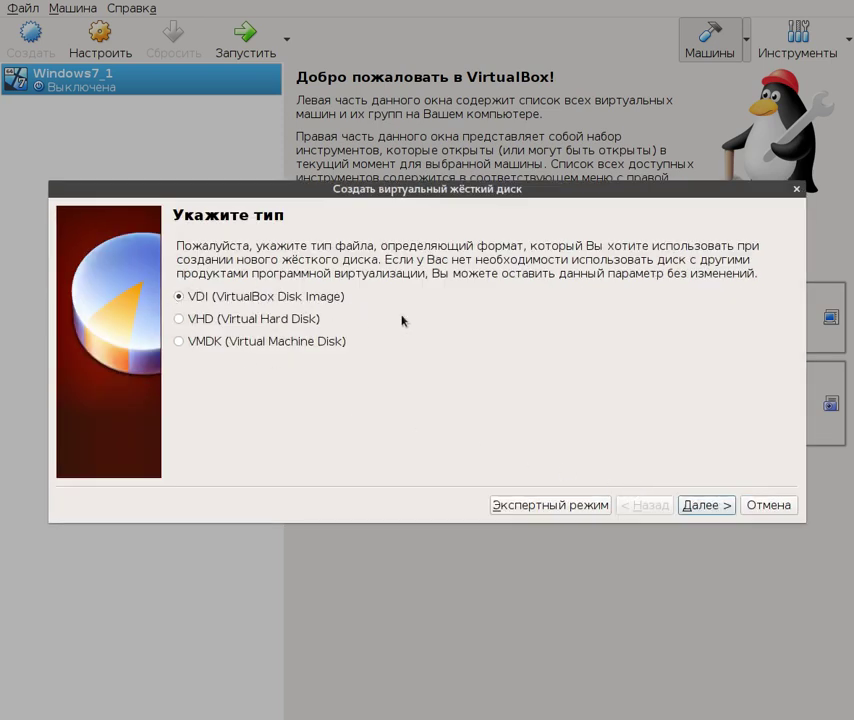
# - Give Debian_9 a dynamically allocated VDI disk of about 28 GB (27,91 ГБ)
pyautogui.click(709, 512)
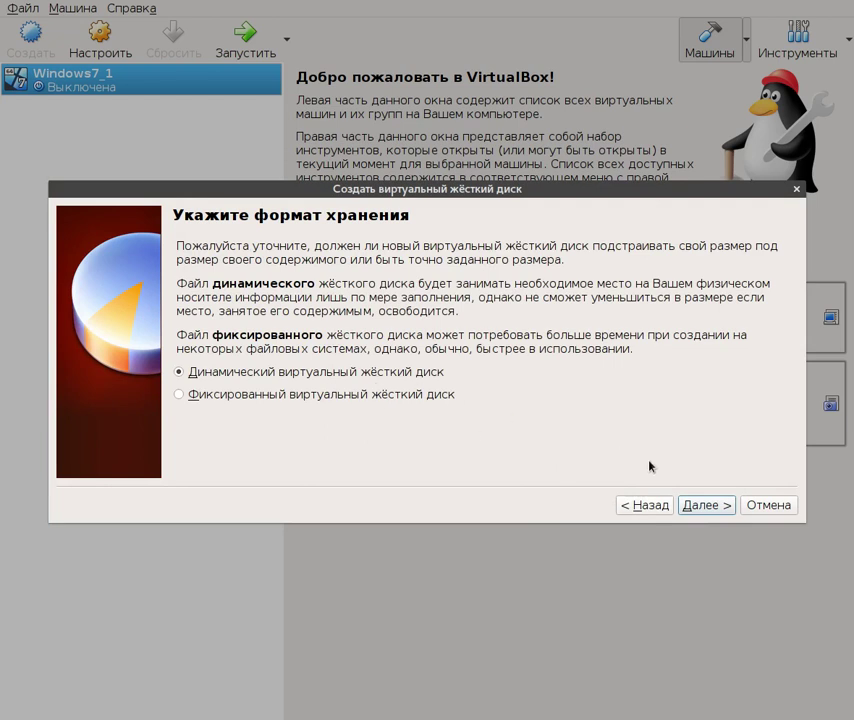
pyautogui.click(704, 507)
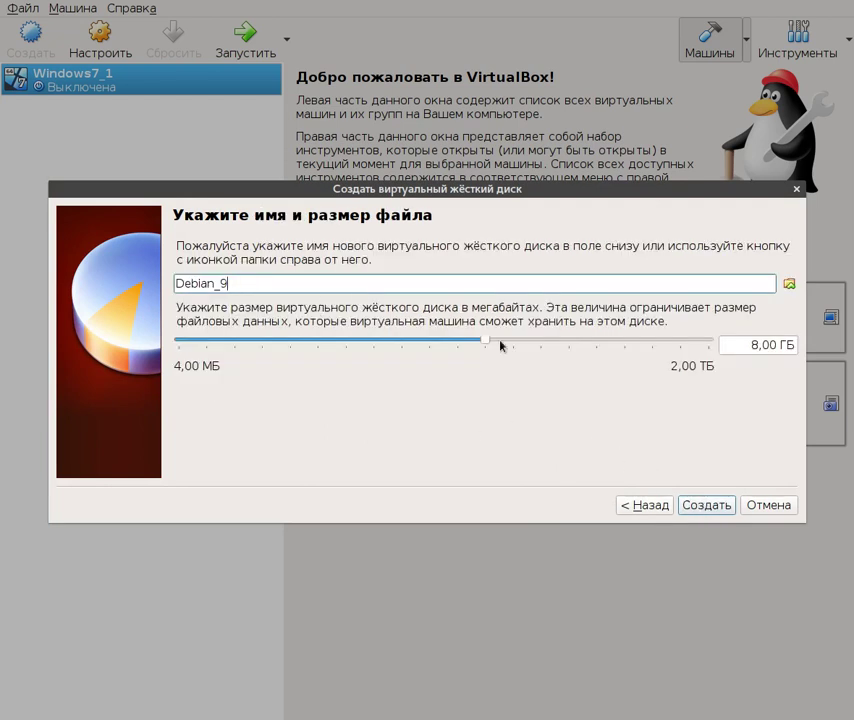
pyautogui.moveTo(487, 345); pyautogui.dragTo(535, 343)
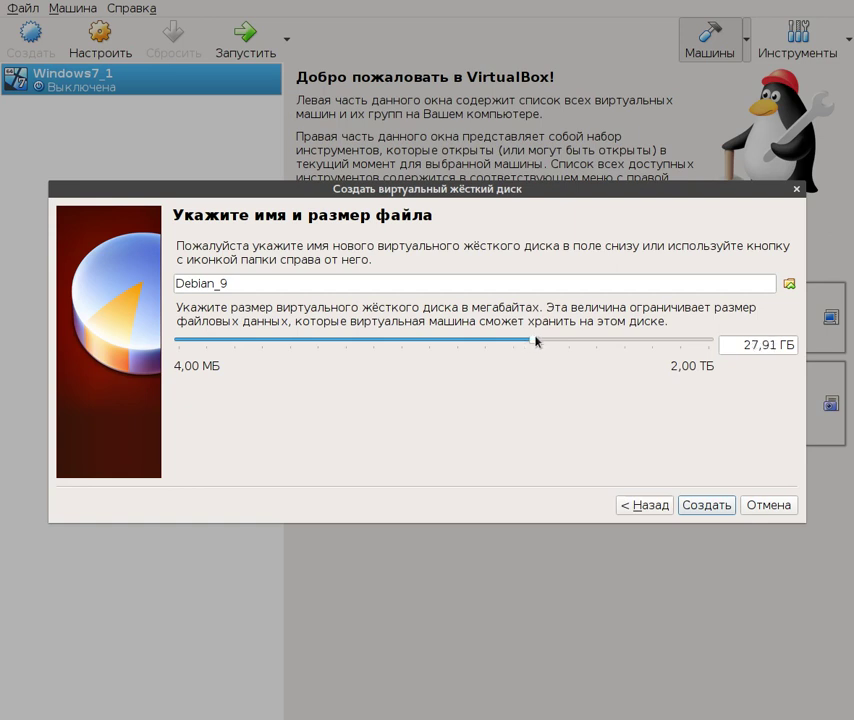
pyautogui.click(715, 508)
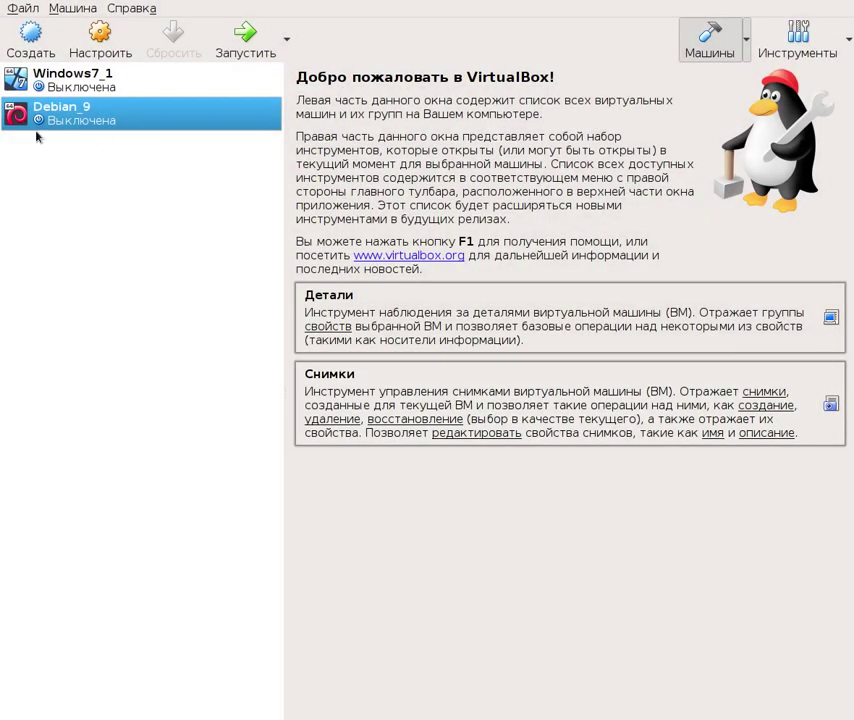
# - In Debian_9's storage settings, mark the empty optical drive as a live CD/DVD
pyautogui.click(100, 38)
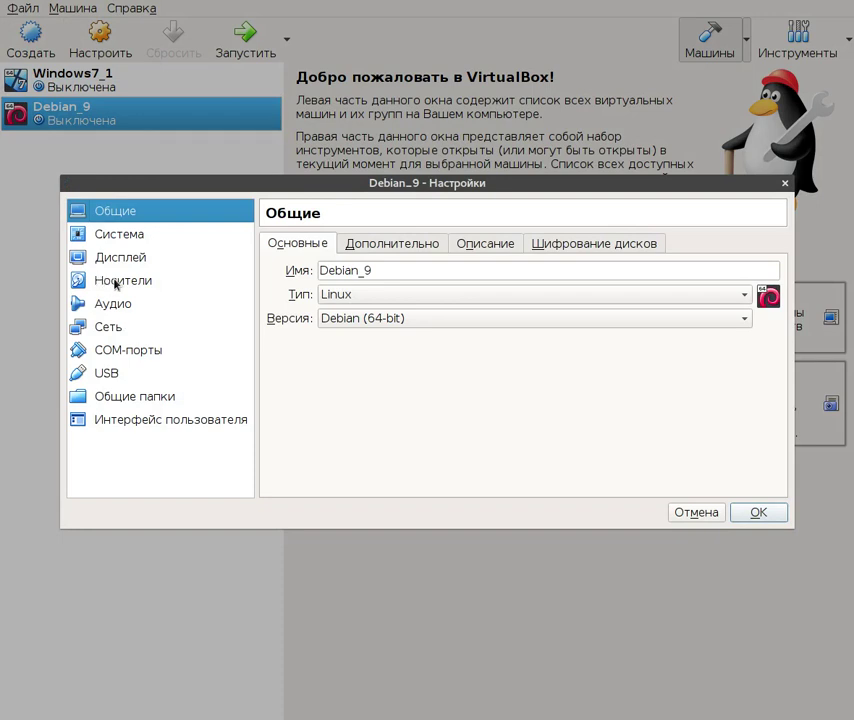
pyautogui.click(116, 281)
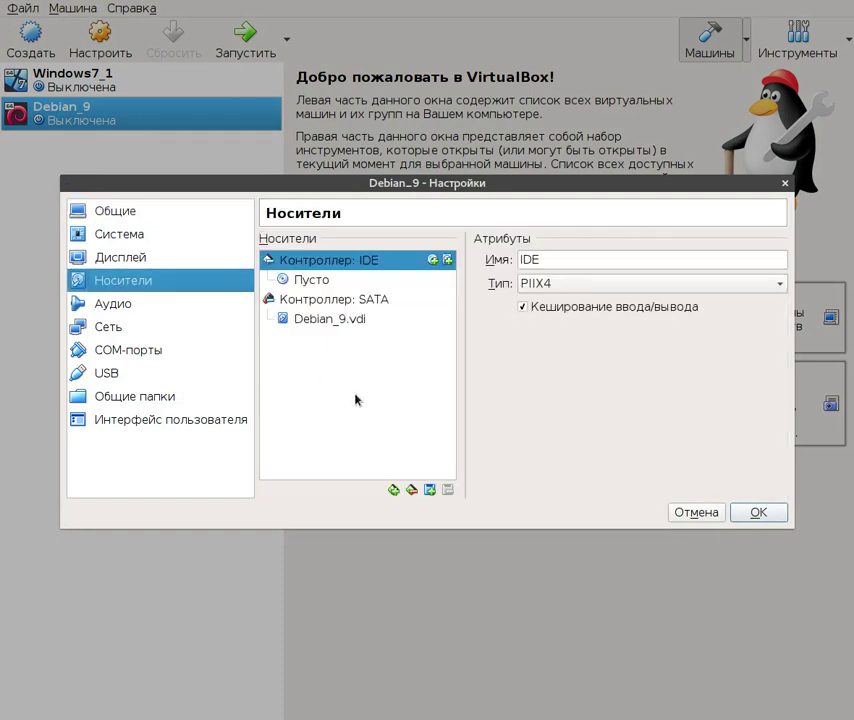
pyautogui.click(308, 280)
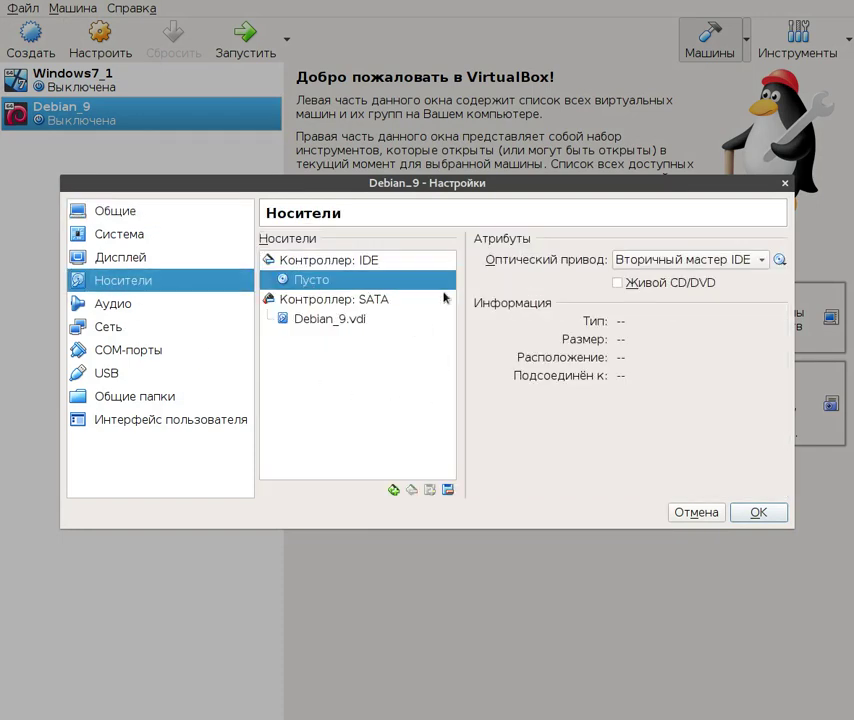
pyautogui.click(618, 284)
# - Load the debian-9.6.0-amd64-DVD image into the optical drive, save, and start Debian_9
pyautogui.click(779, 260)
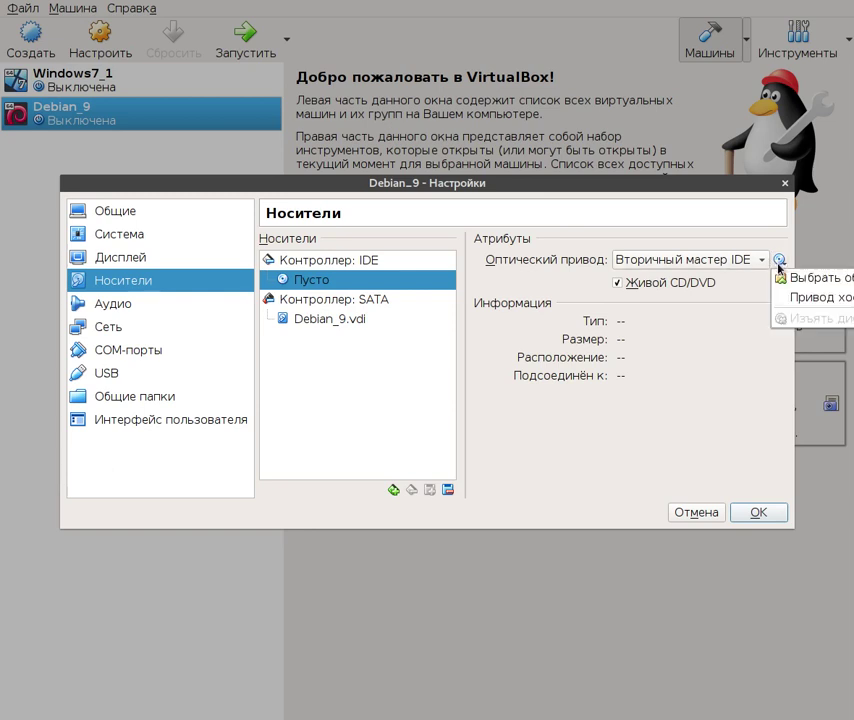
pyautogui.click(719, 208)
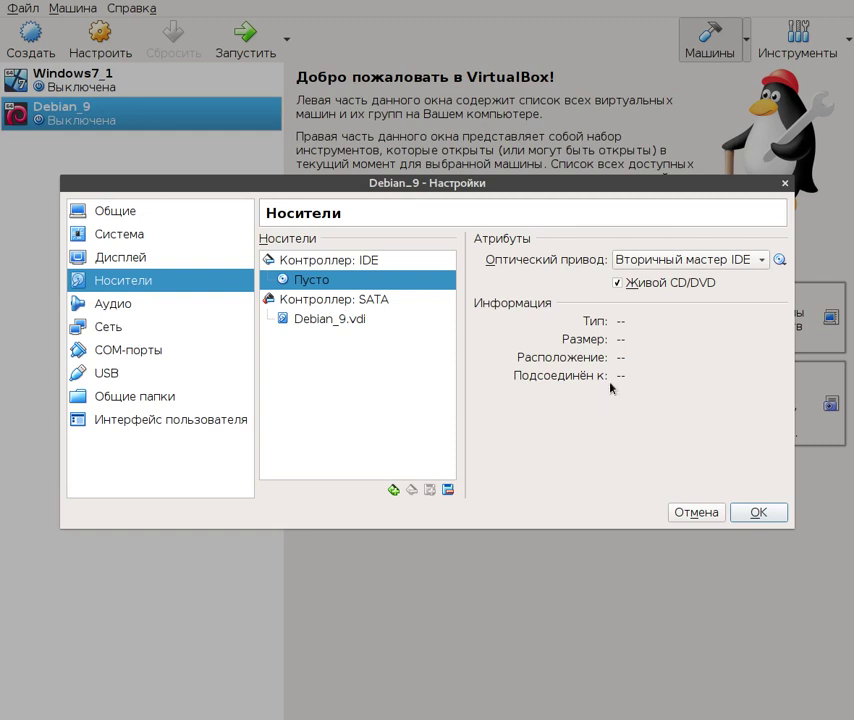
pyautogui.click(779, 261)
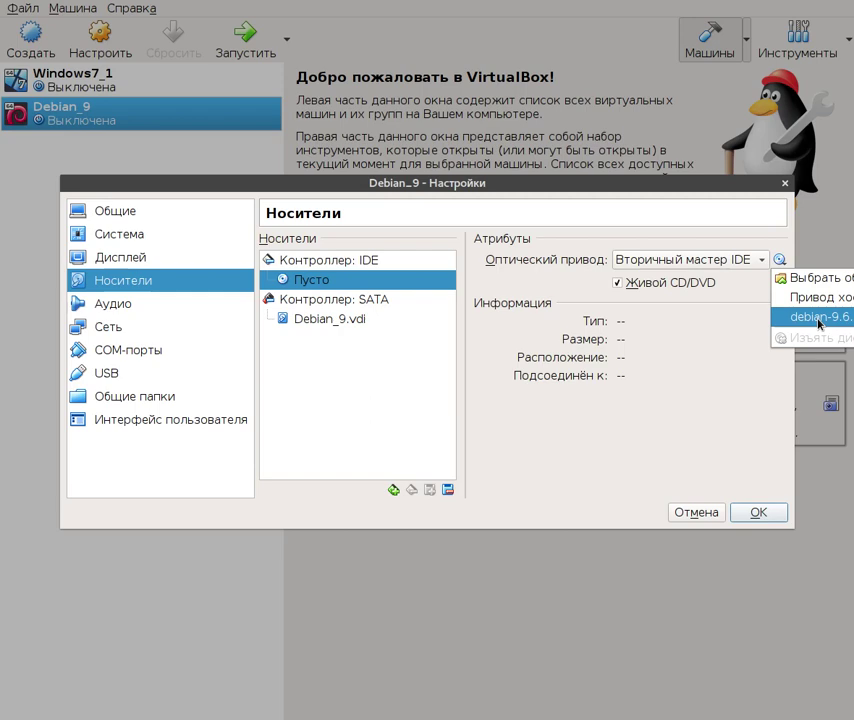
pyautogui.click(818, 318)
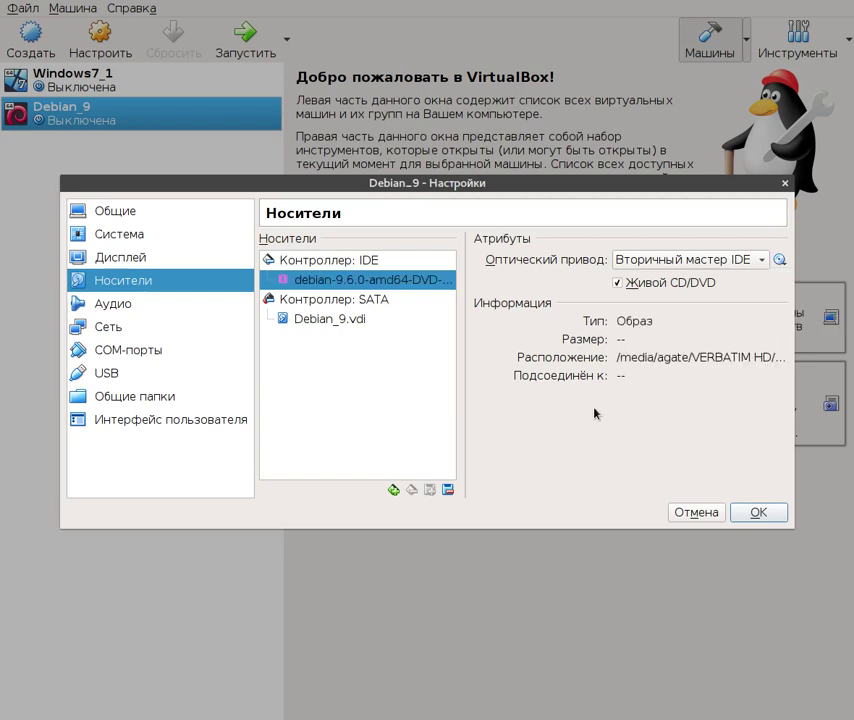
pyautogui.click(757, 513)
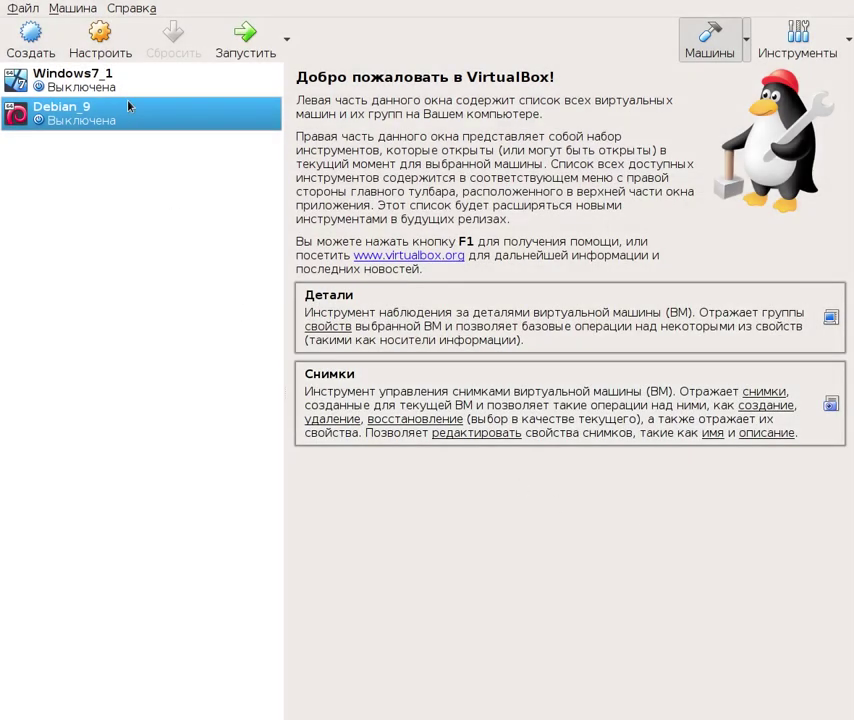
pyautogui.click(250, 46)
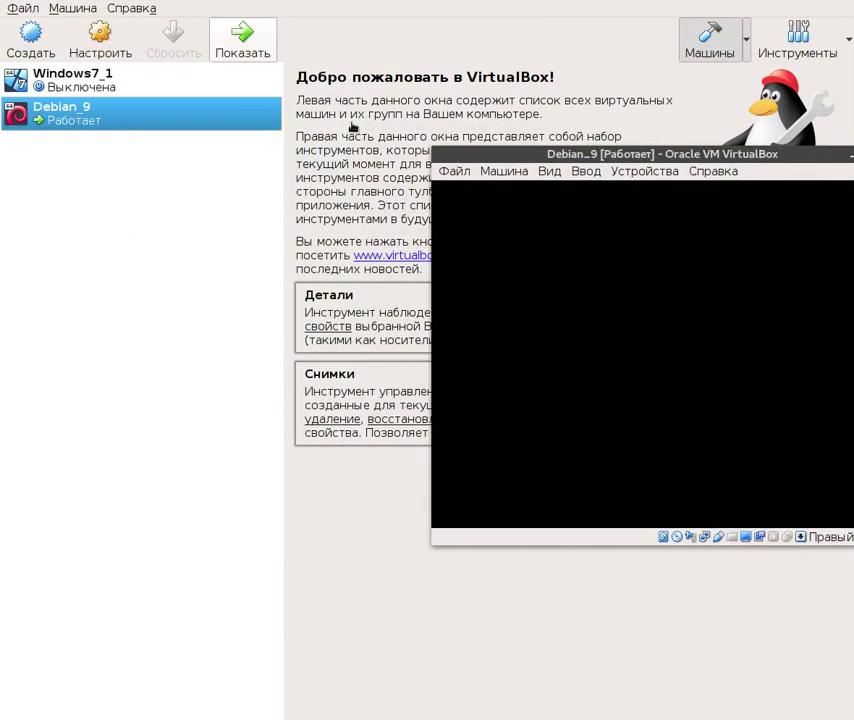
# - Move the Debian_9 console window to the upper left and enlarge it
pyautogui.moveTo(607, 155); pyautogui.dragTo(323, 151)
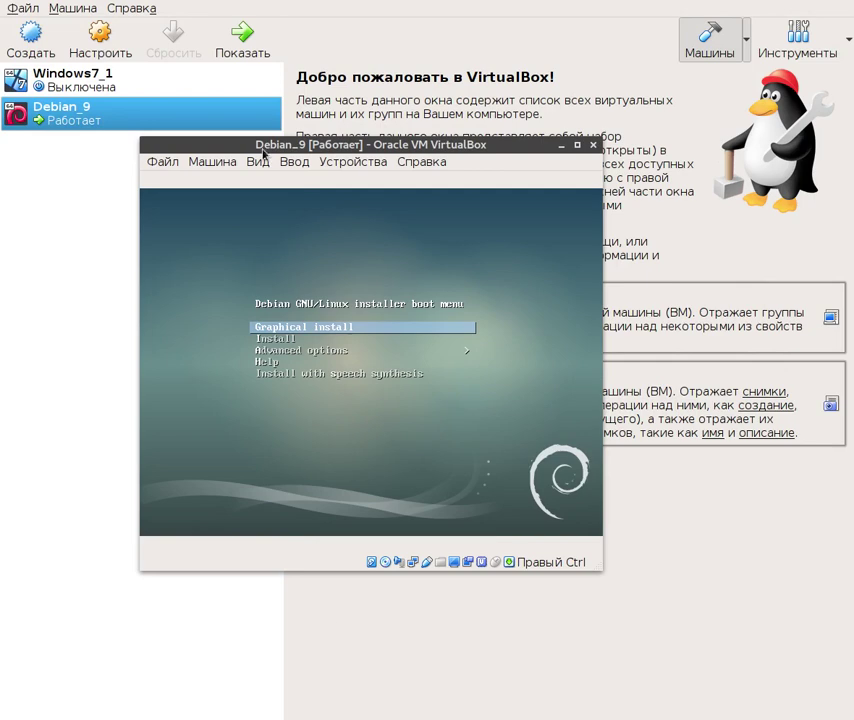
pyautogui.moveTo(140, 138); pyautogui.dragTo(47, 21)
pyautogui.moveTo(602, 21); pyautogui.dragTo(835, 4)
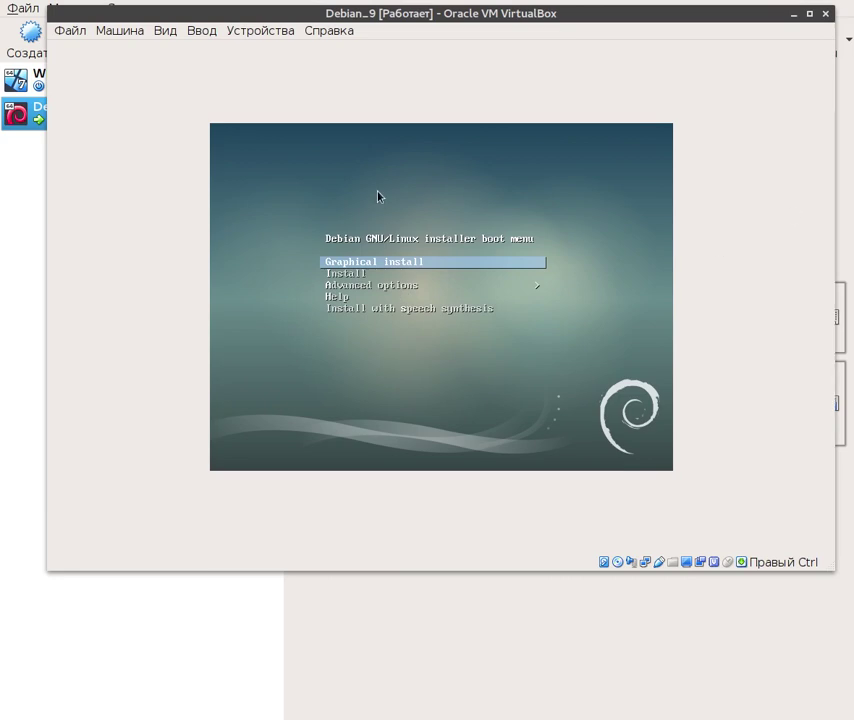
# - Start the Graphical install from the Debian boot menu without capturing the mouse
pyautogui.click(357, 270)
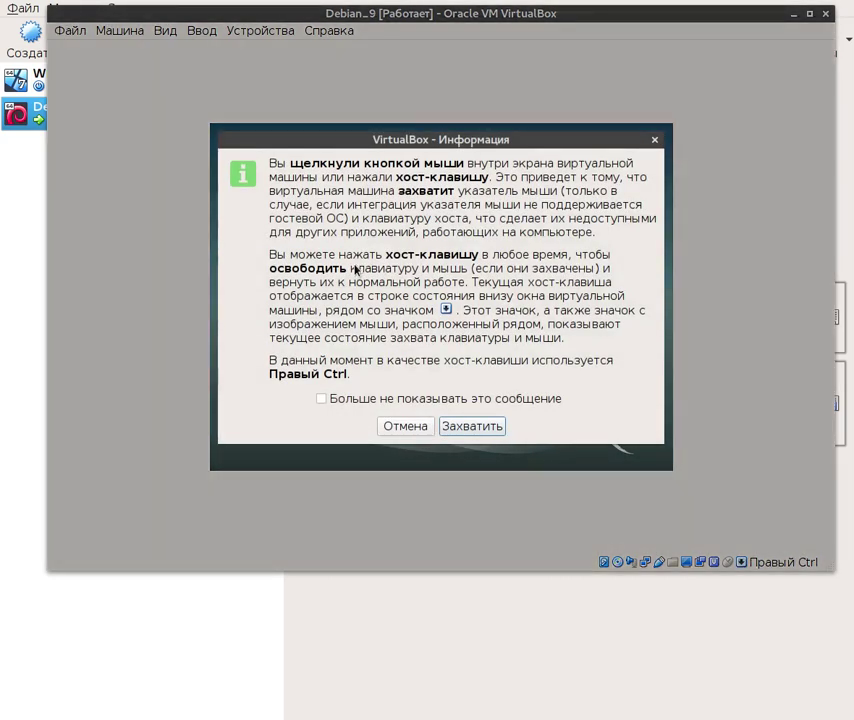
pyautogui.click(400, 427)
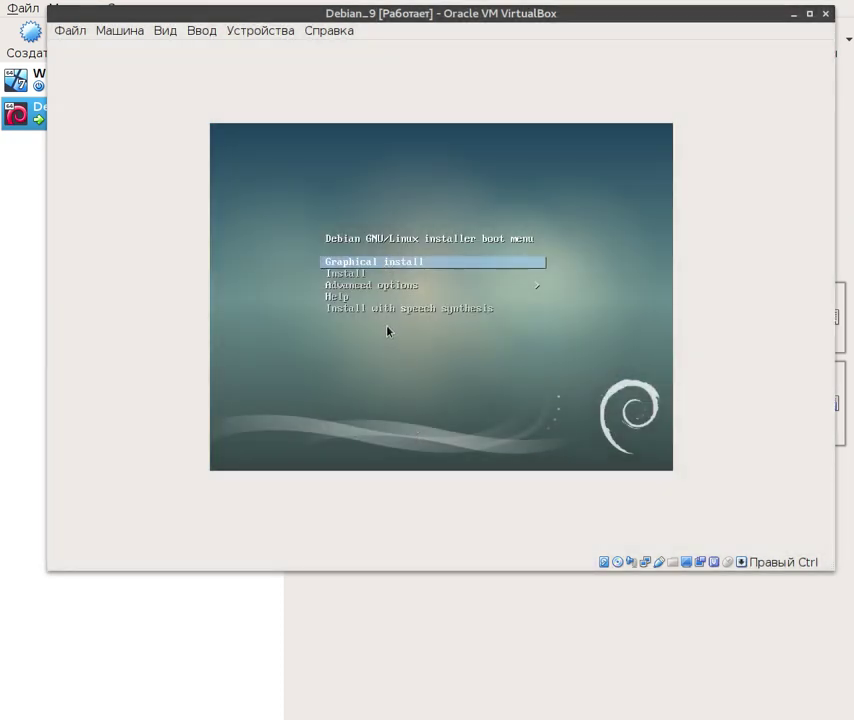
pyautogui.press('Return')
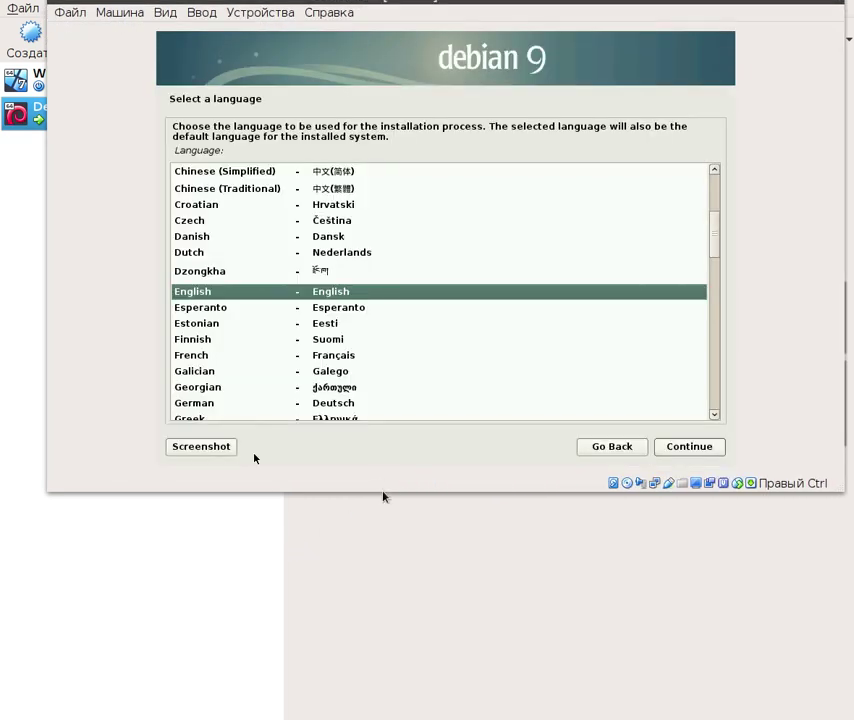
# - Choose Russian as the installation language
pyautogui.scroll(-3, 356, 389)
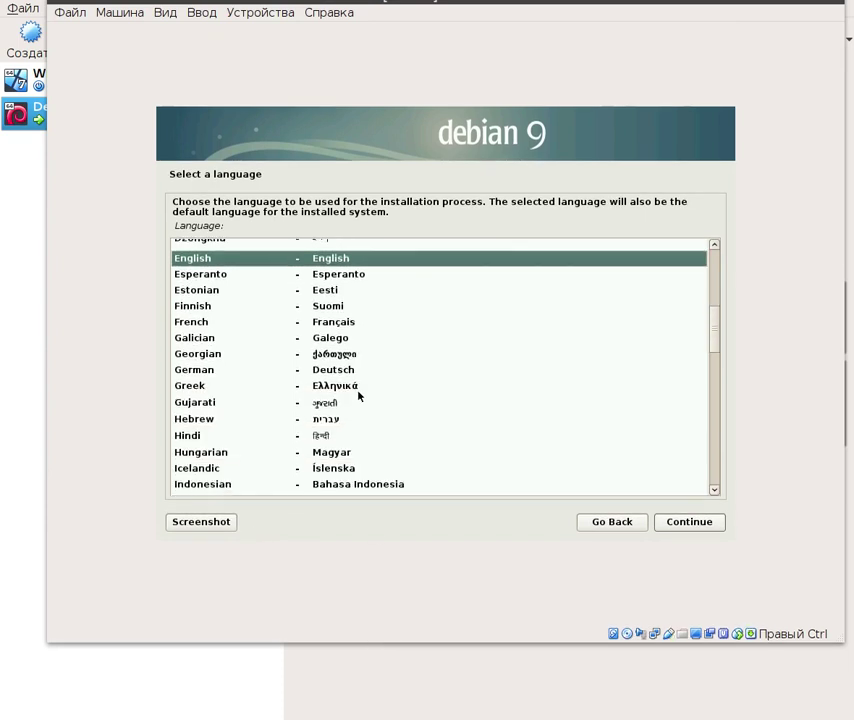
pyautogui.scroll(5, 357, 395)
pyautogui.scroll(-5, 354, 393)
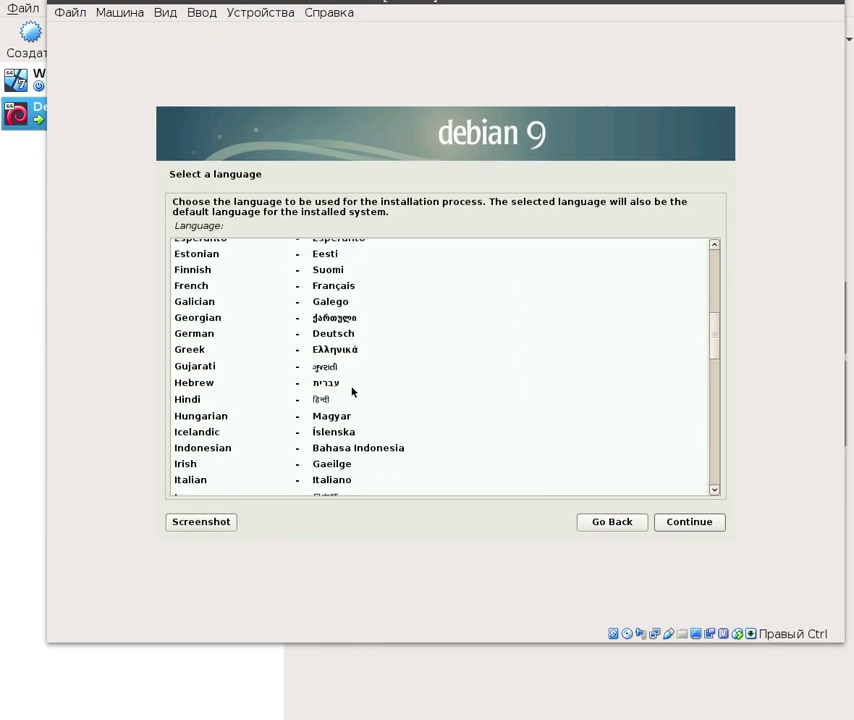
pyautogui.scroll(-10, 352, 391)
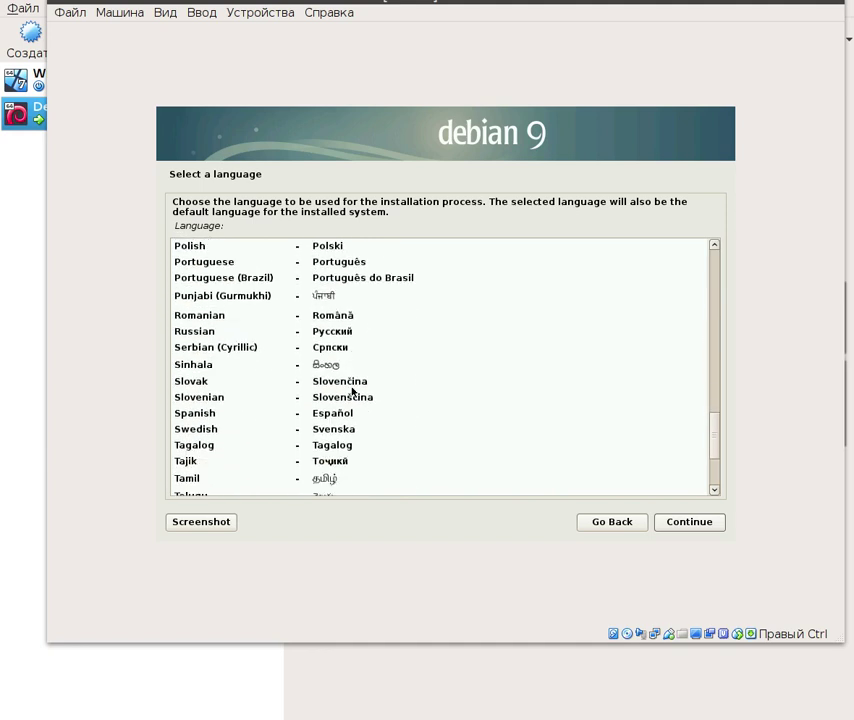
pyautogui.click(330, 332)
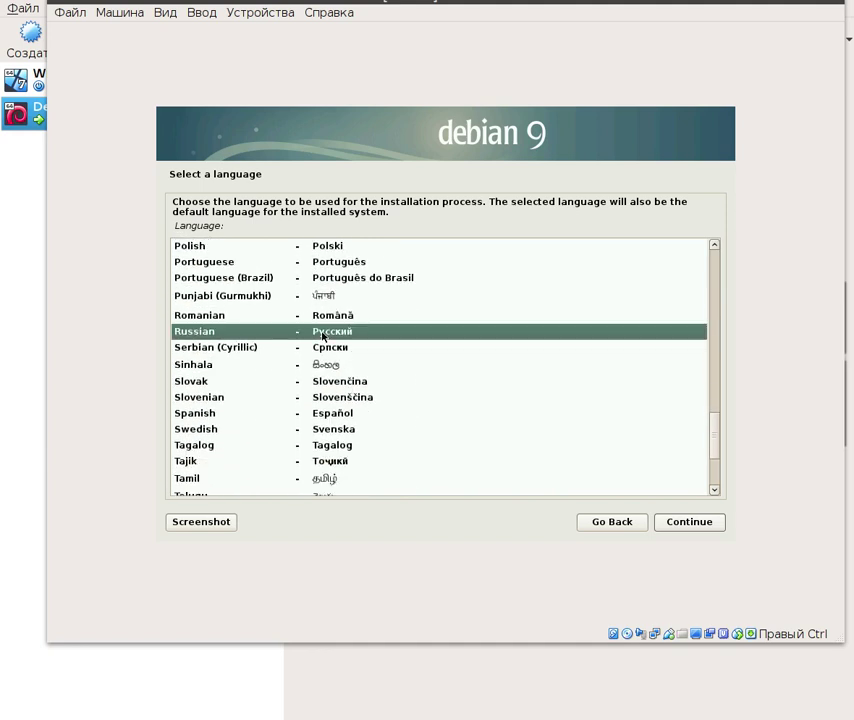
pyautogui.click(693, 523)
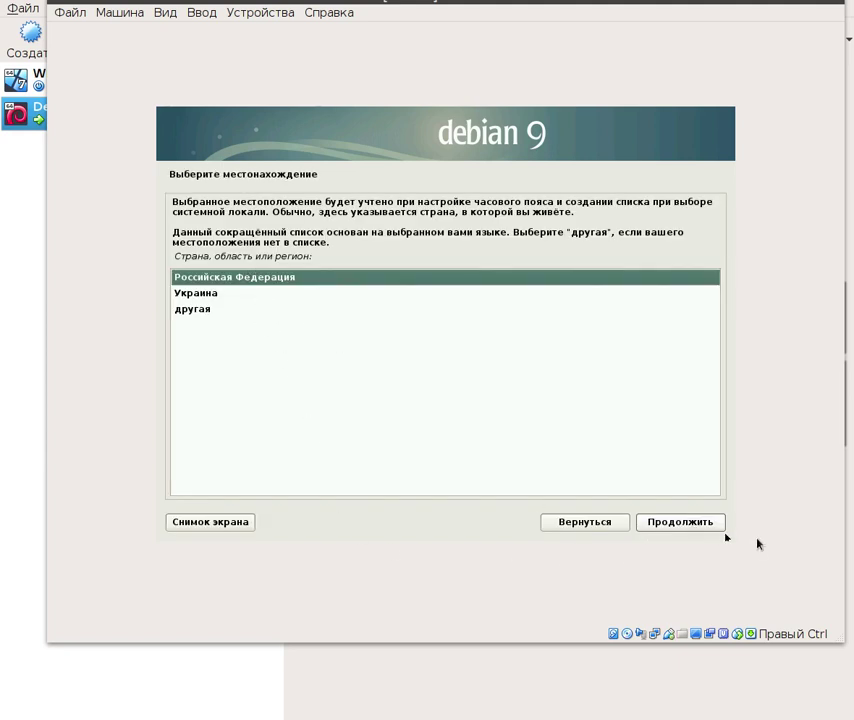
# - Accept Российская Федерация location, Русская keyboard layout and Alt+Shift layout switching
pyautogui.click(680, 523)
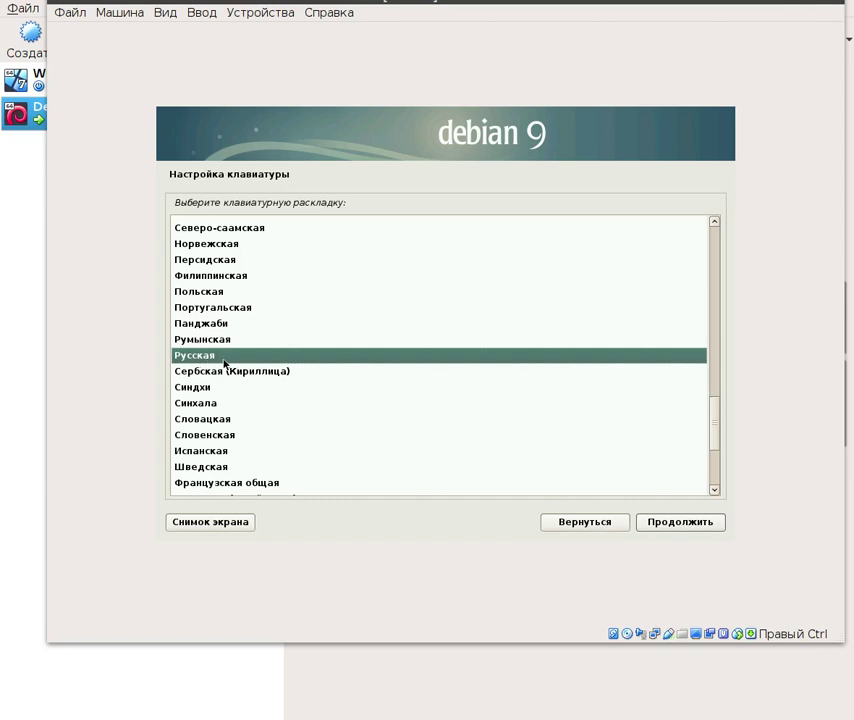
pyautogui.scroll(9, 229, 364)
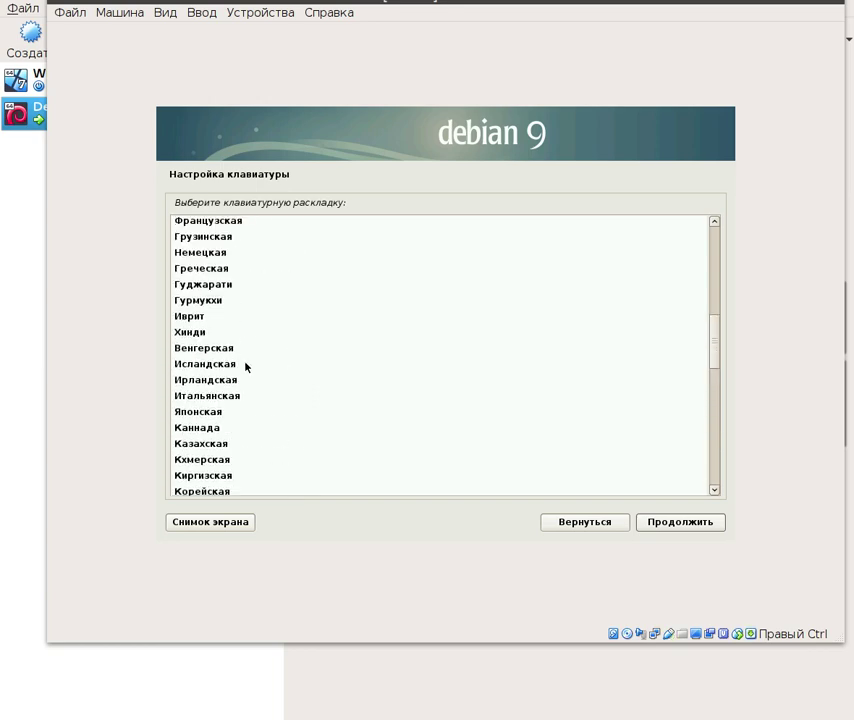
pyautogui.scroll(10, 246, 367)
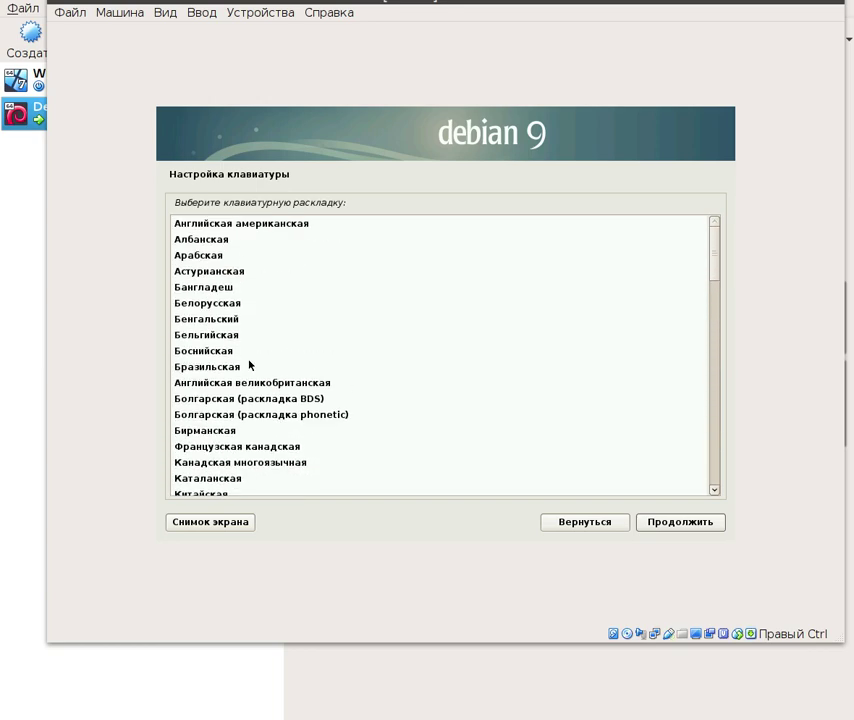
pyautogui.scroll(-18, 250, 365)
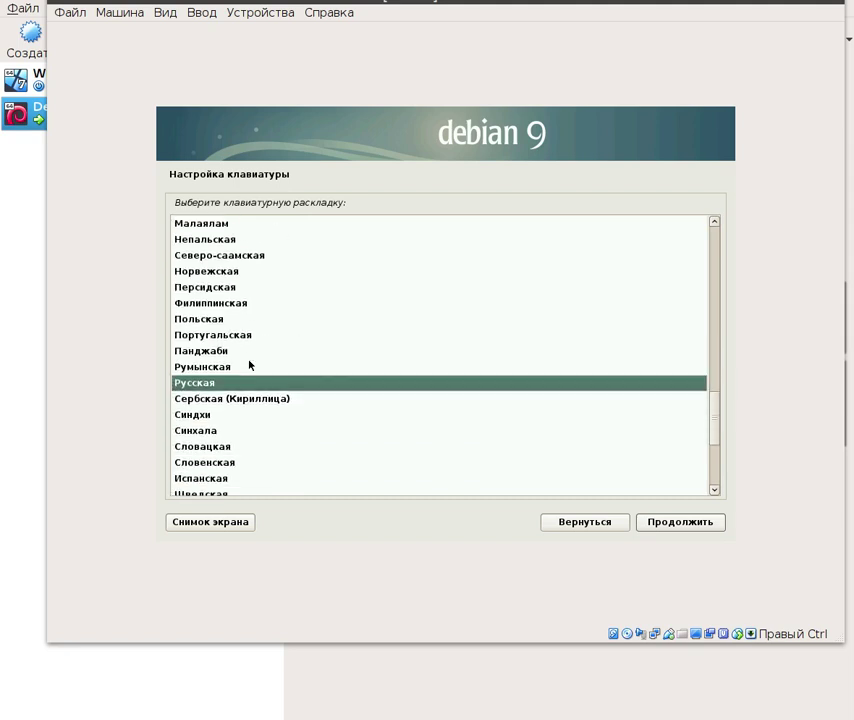
pyautogui.click(673, 523)
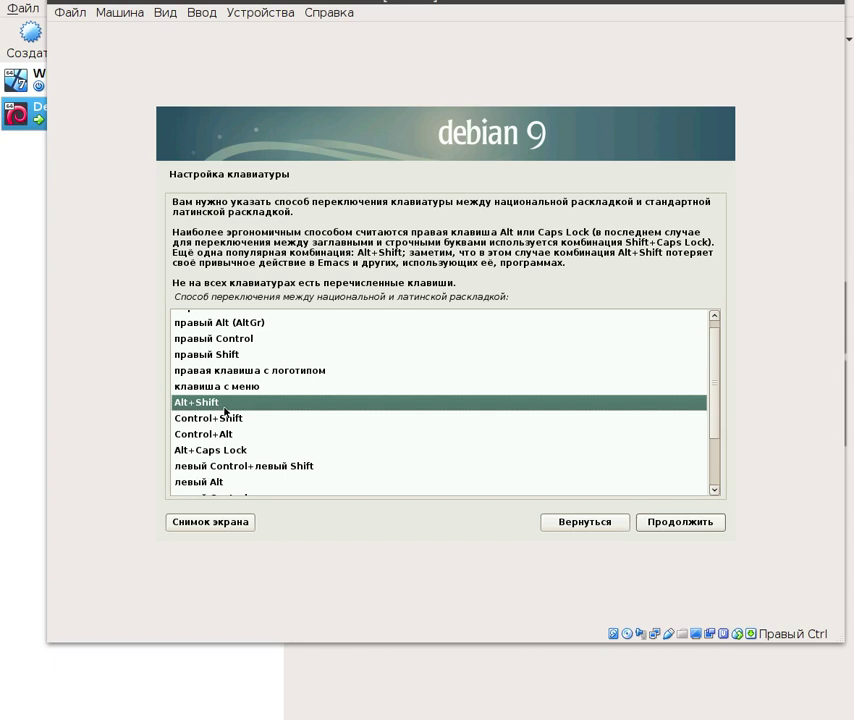
pyautogui.click(671, 523)
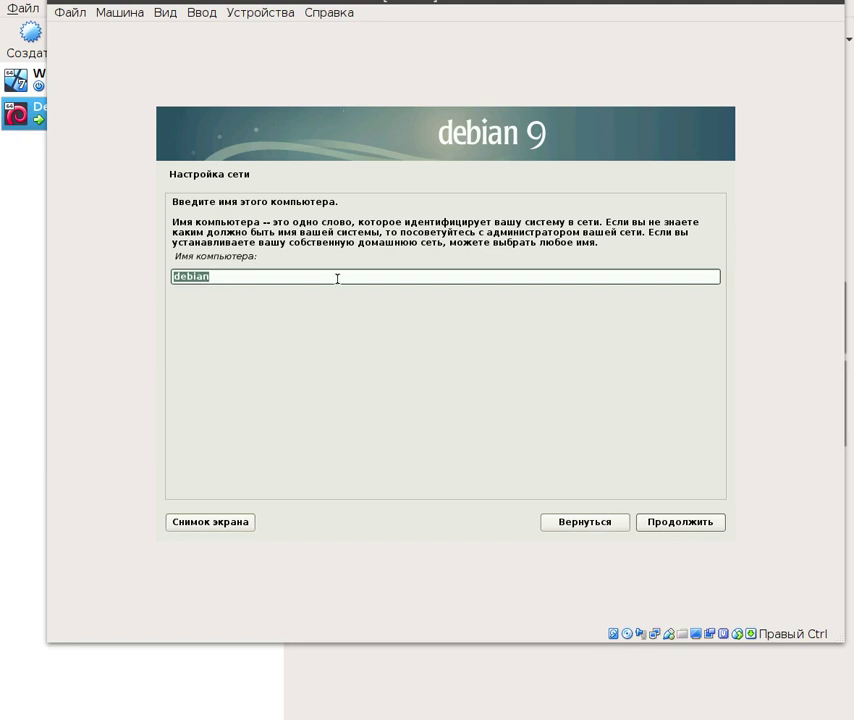
# - Change the hostname from debian to debian9s and leave the domain name empty
pyautogui.click(220, 272)
pyautogui.write('9s')
pyautogui.click(678, 527)
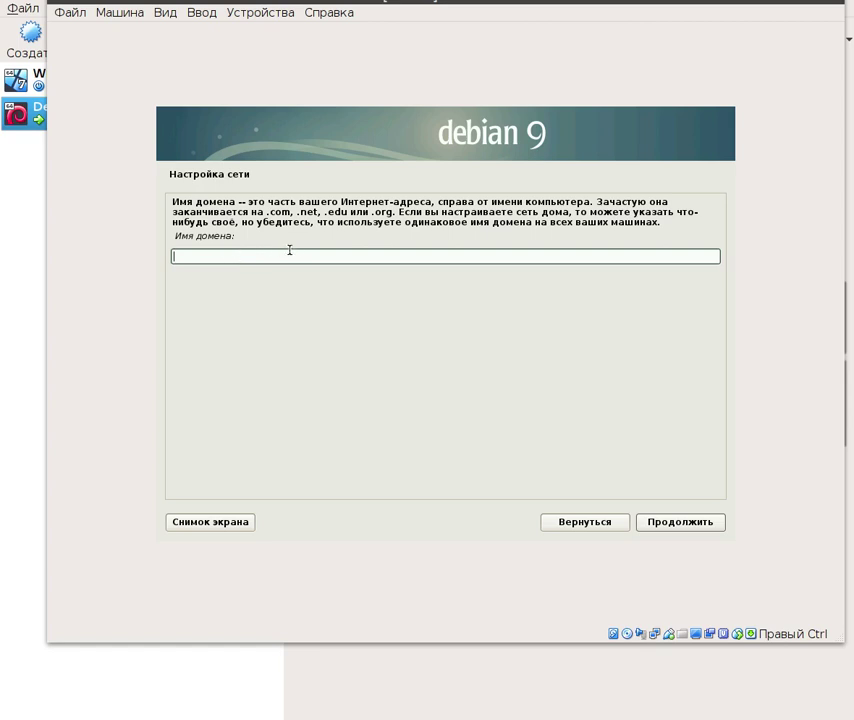
pyautogui.click(680, 522)
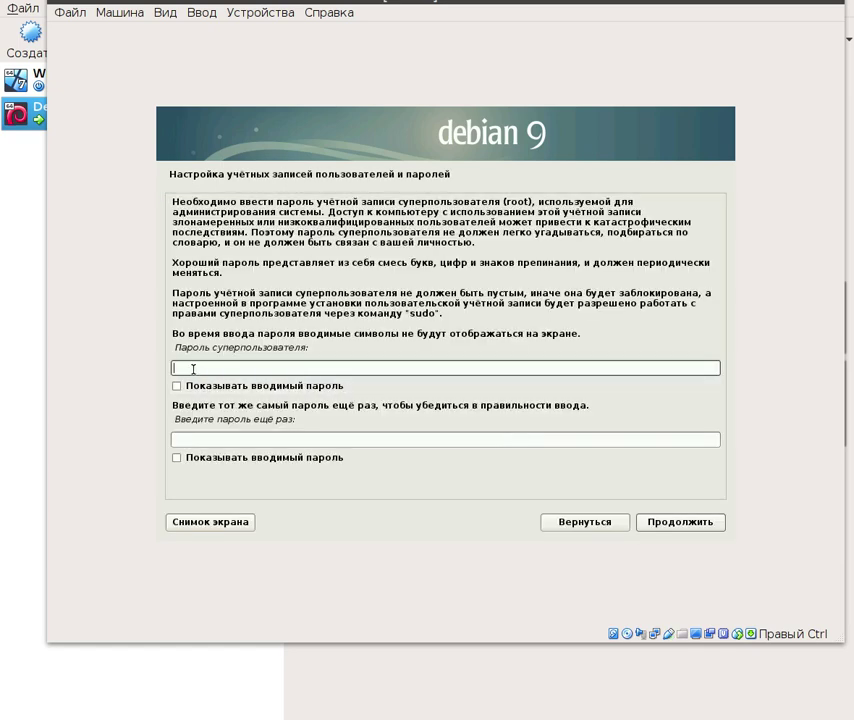
# - Enter and confirm the root password
pyautogui.write('12345')
pyautogui.click(214, 439)
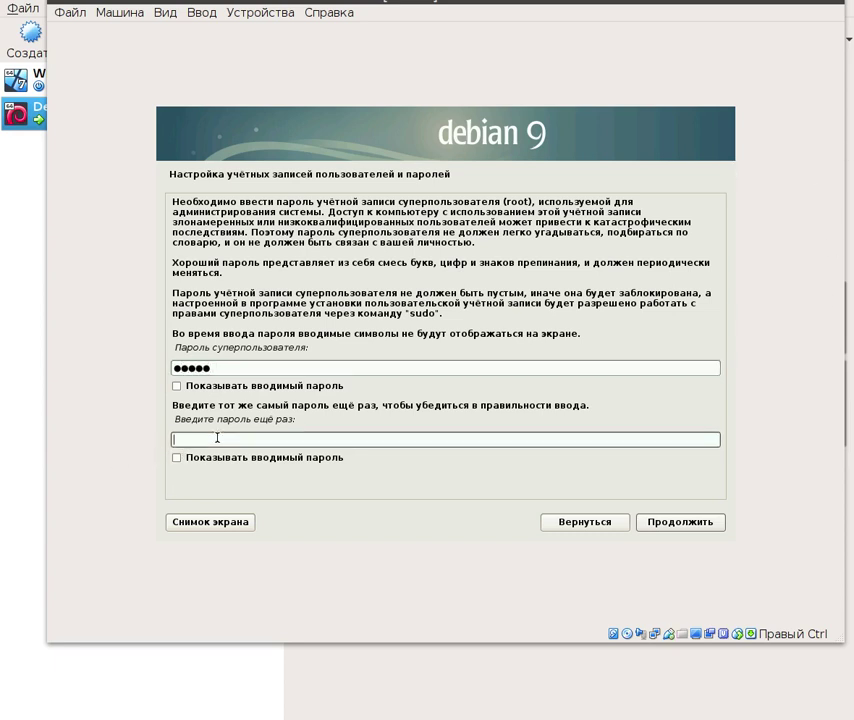
pyautogui.write('12345')
pyautogui.click(667, 521)
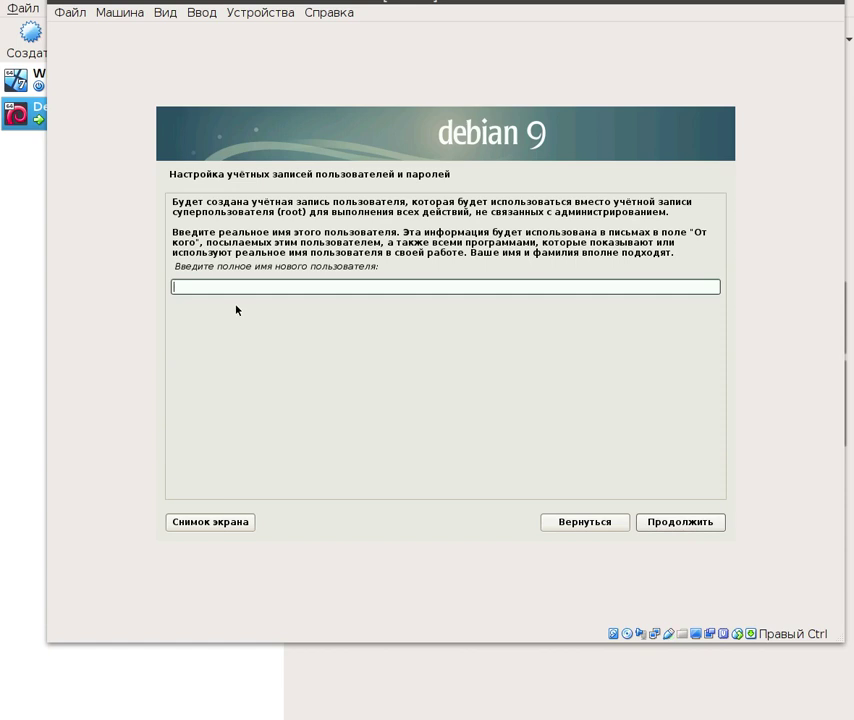
# - Enter the new user's full name and accept the suggested account name
pyautogui.write('sagate')
pyautogui.click(682, 521)
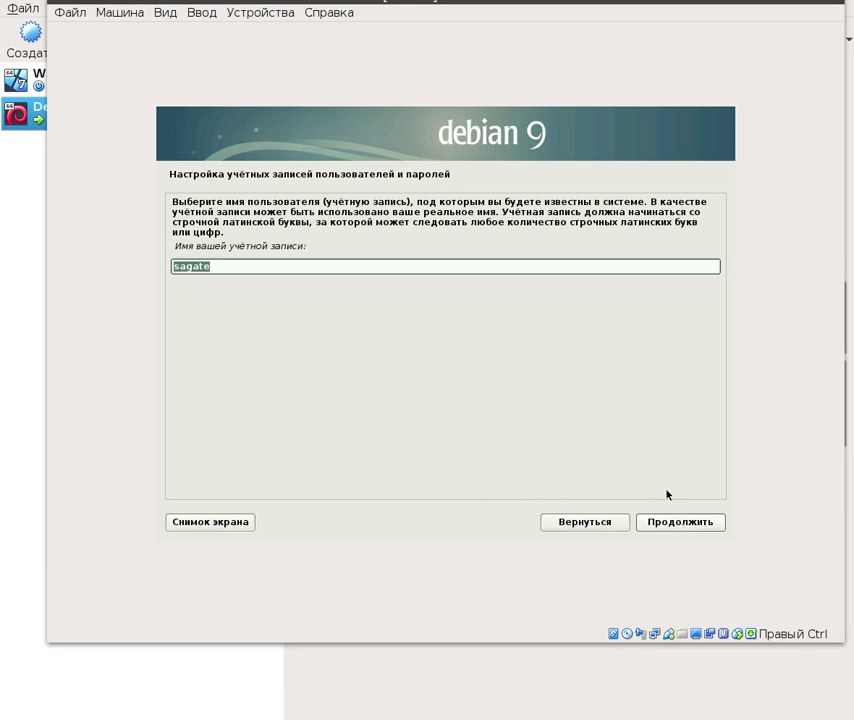
pyautogui.click(684, 522)
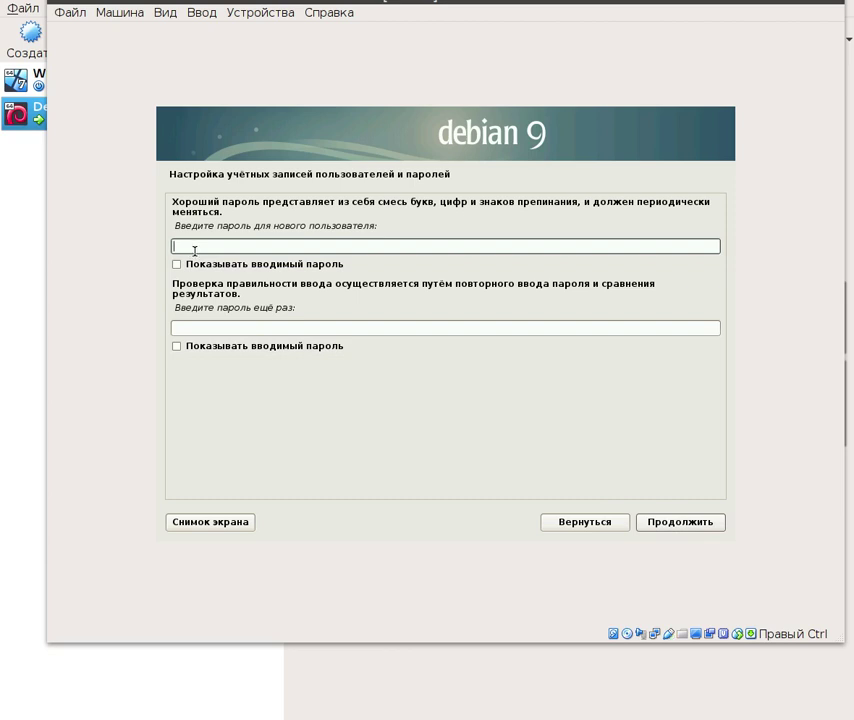
# - Enter and confirm the new user's password
pyautogui.write('•••••')
pyautogui.click(211, 332)
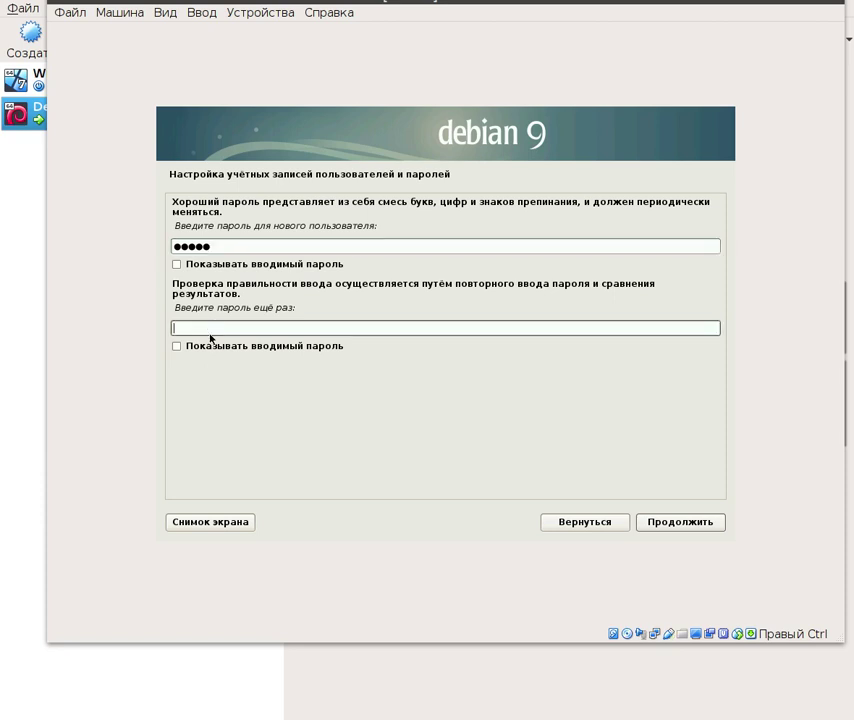
pyautogui.write('•••••')
pyautogui.click(686, 525)
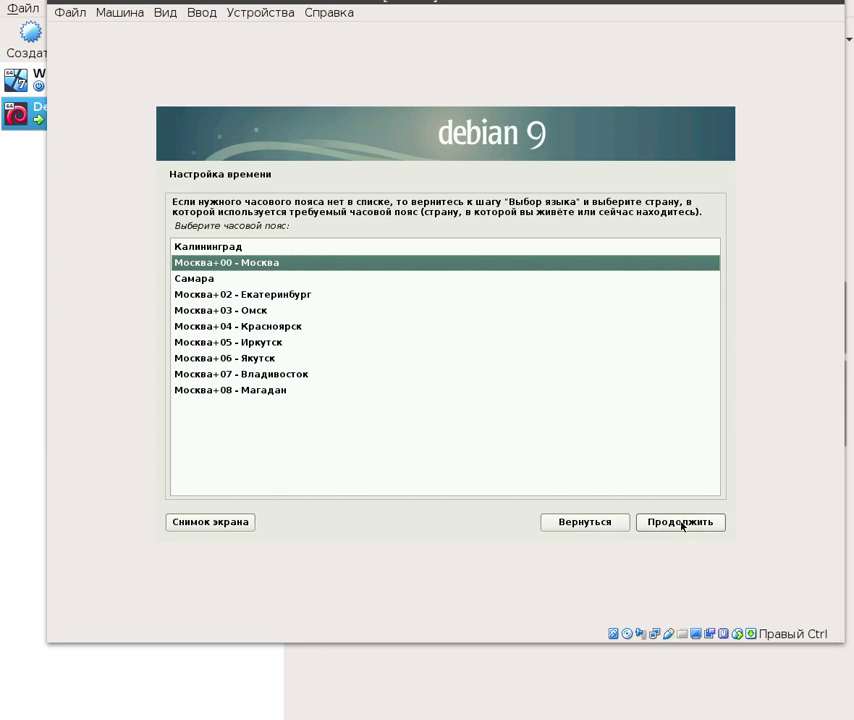
# - Accept the Москва time zone and choose Вручную (manual) partitioning
pyautogui.click(682, 522)
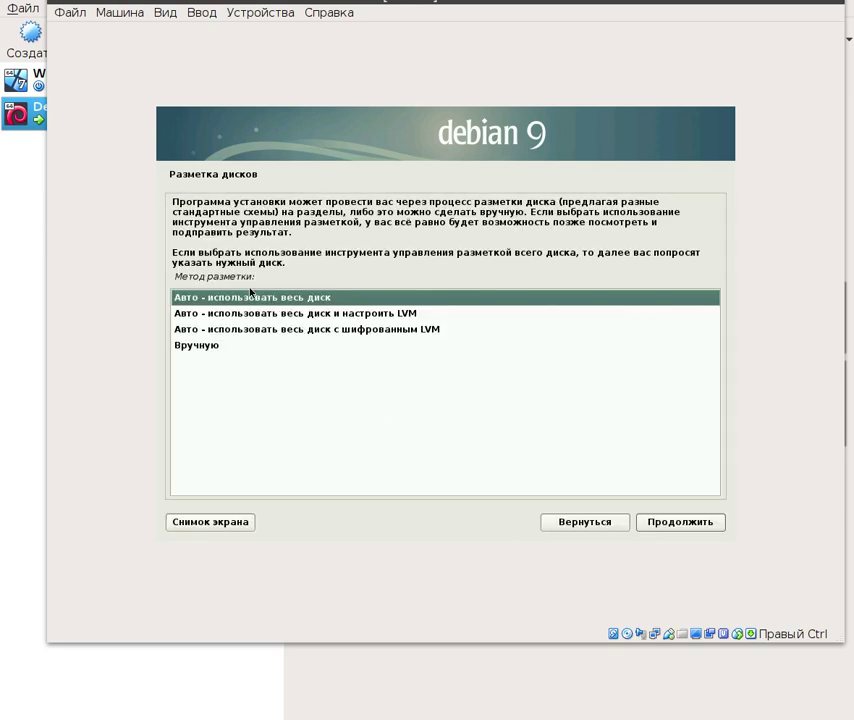
pyautogui.click(199, 347)
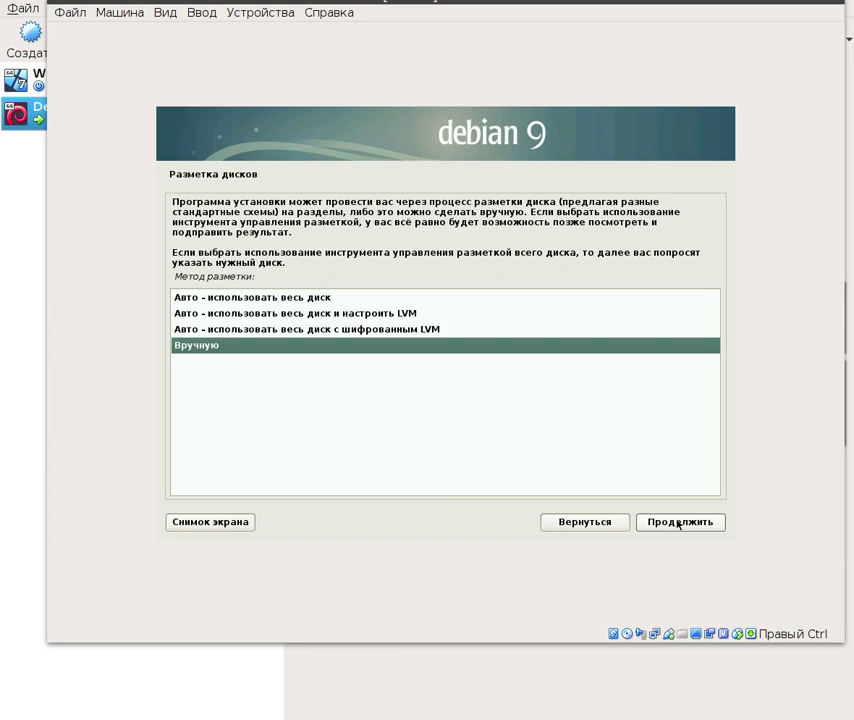
pyautogui.click(679, 522)
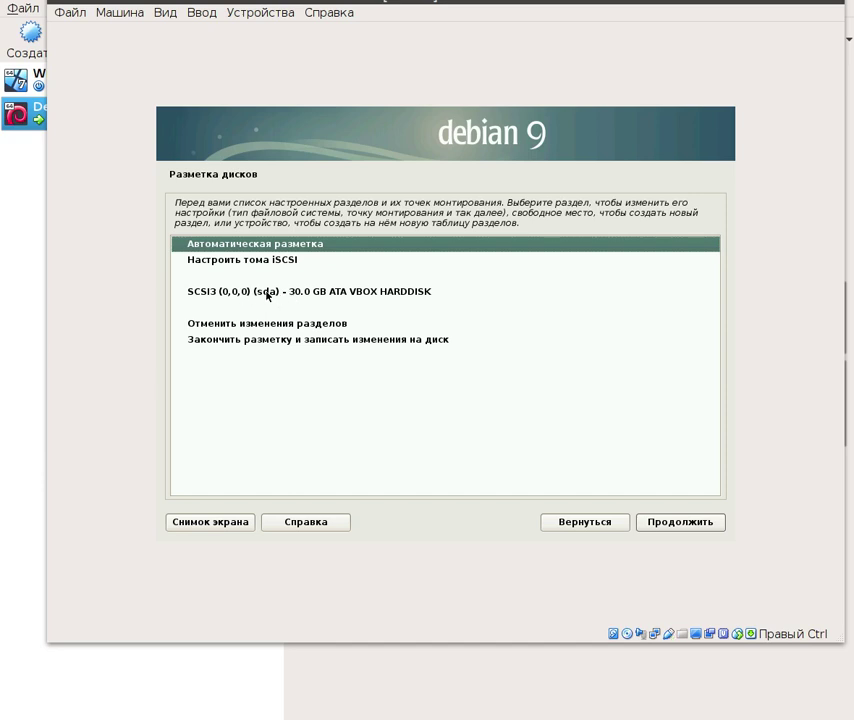
# - Create an empty partition table on the 30.0 GB sda disk, then select its free space
pyautogui.click(268, 292)
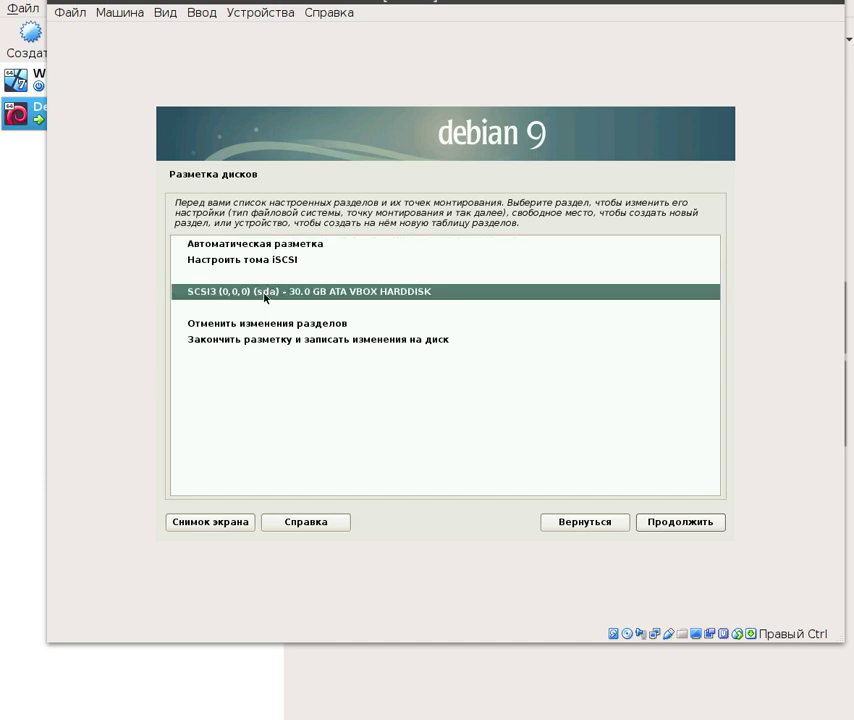
pyautogui.click(669, 527)
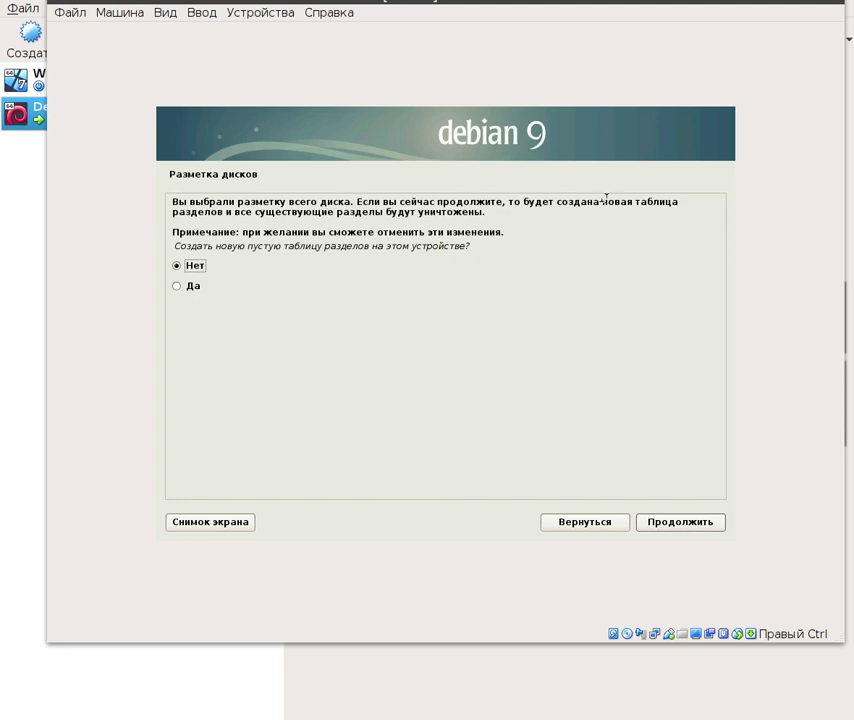
pyautogui.click(177, 287)
pyautogui.click(687, 522)
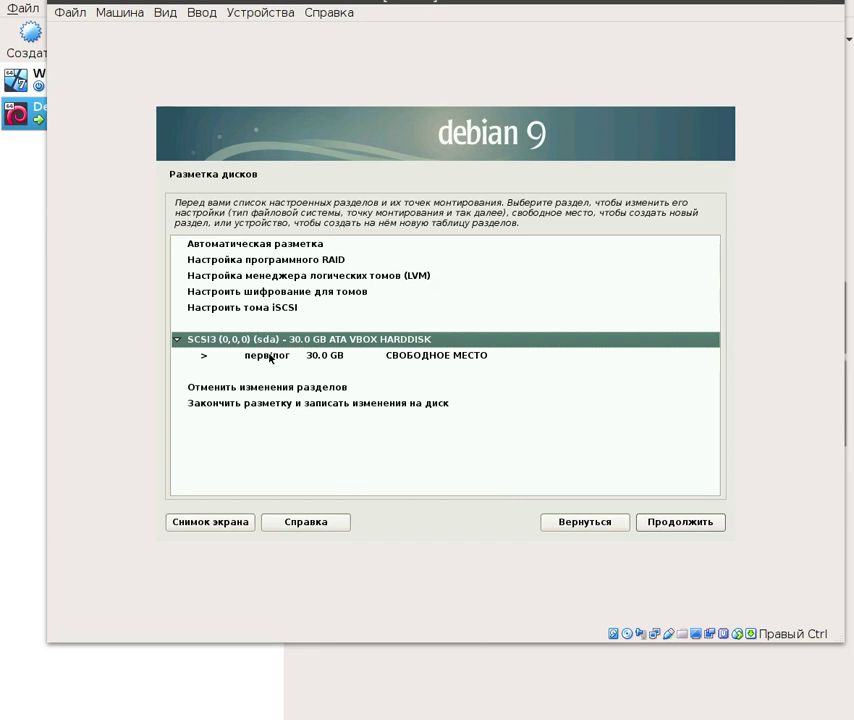
pyautogui.click(270, 356)
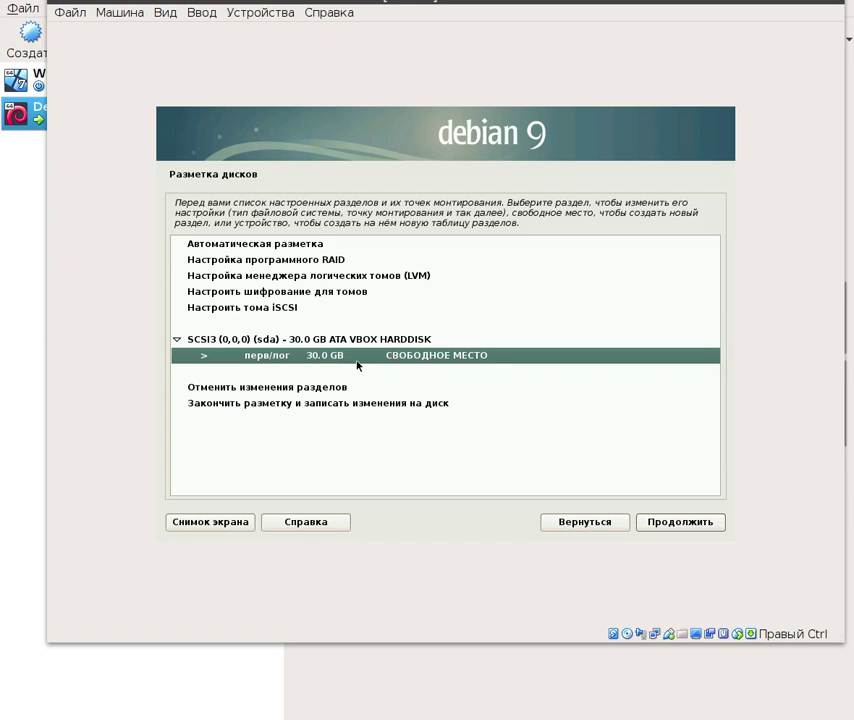
pyautogui.click(673, 522)
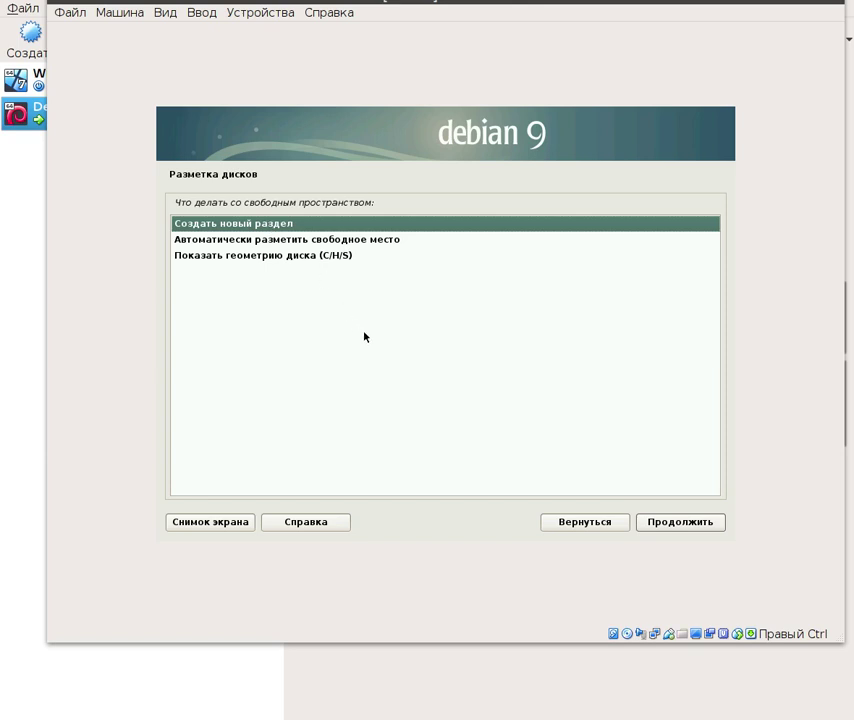
# - Create a new primary partition of 20.0 GB, changed from 30, at the start of the free space
pyautogui.click(663, 530)
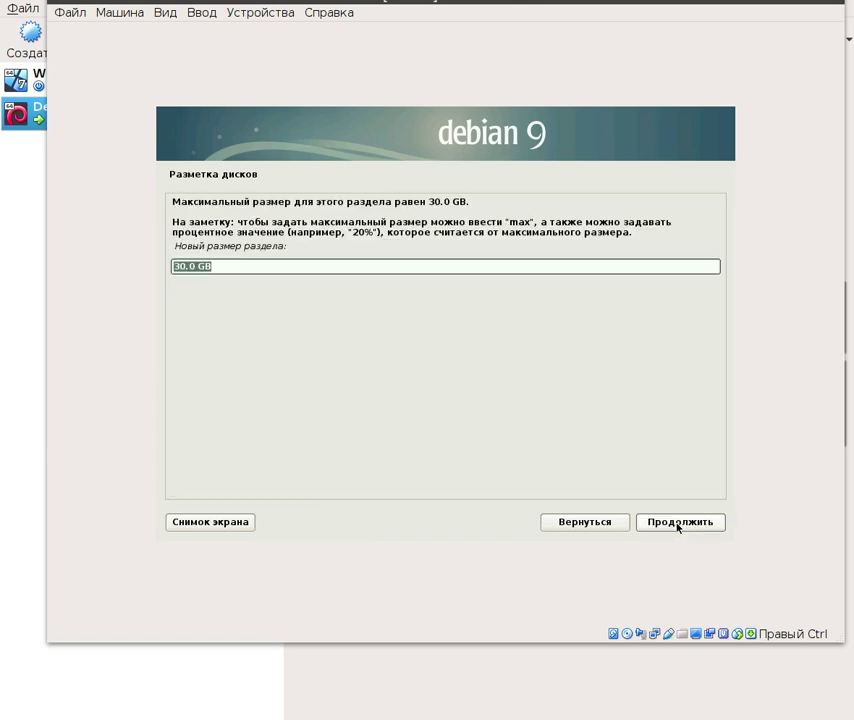
pyautogui.click(219, 266)
pyautogui.click(188, 268)
pyautogui.press('BackSpace')
pyautogui.press('BackSpace')
pyautogui.write('20')
pyautogui.click(677, 523)
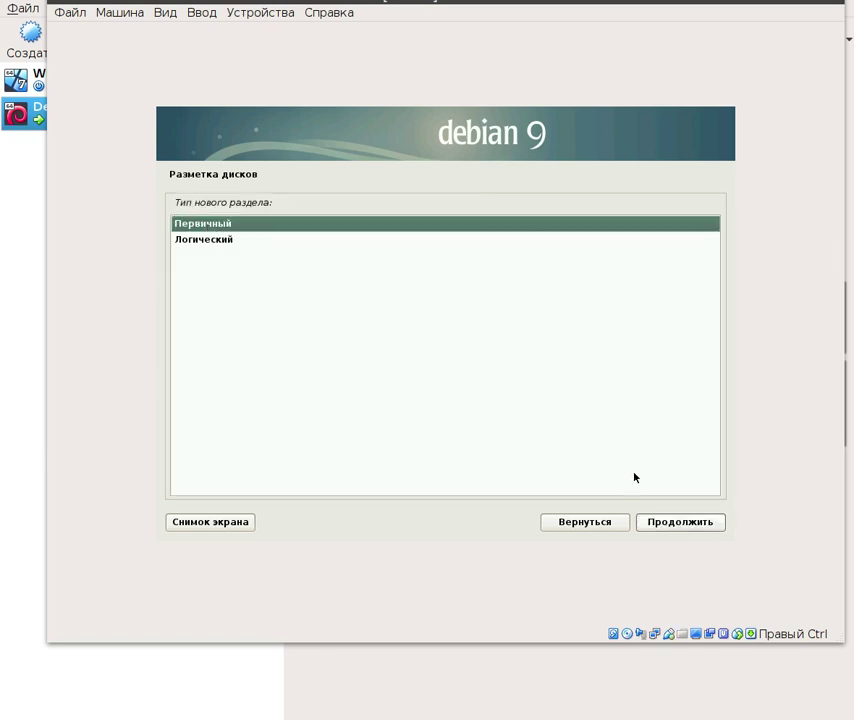
pyautogui.click(681, 527)
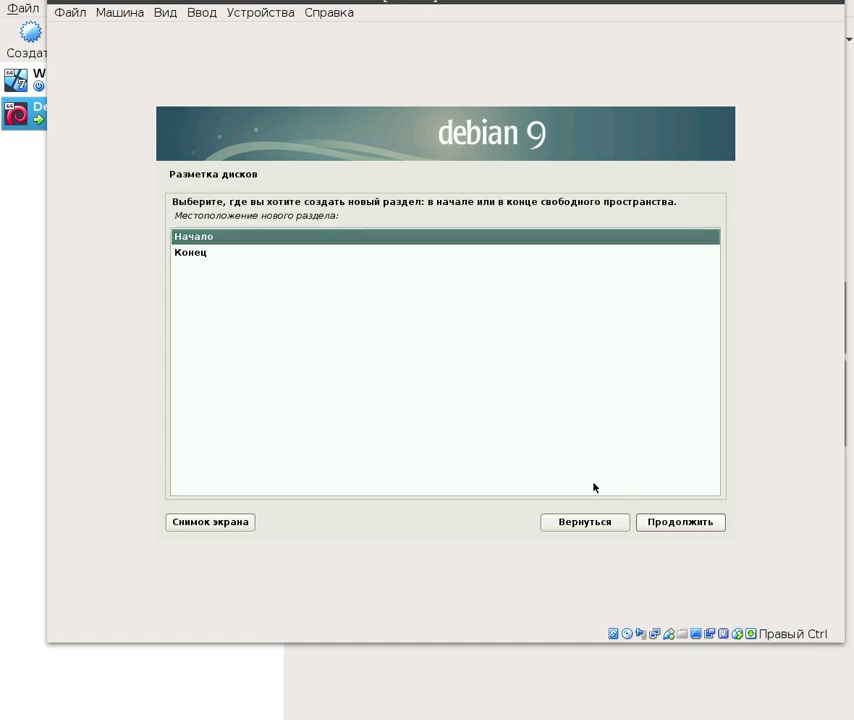
pyautogui.click(695, 527)
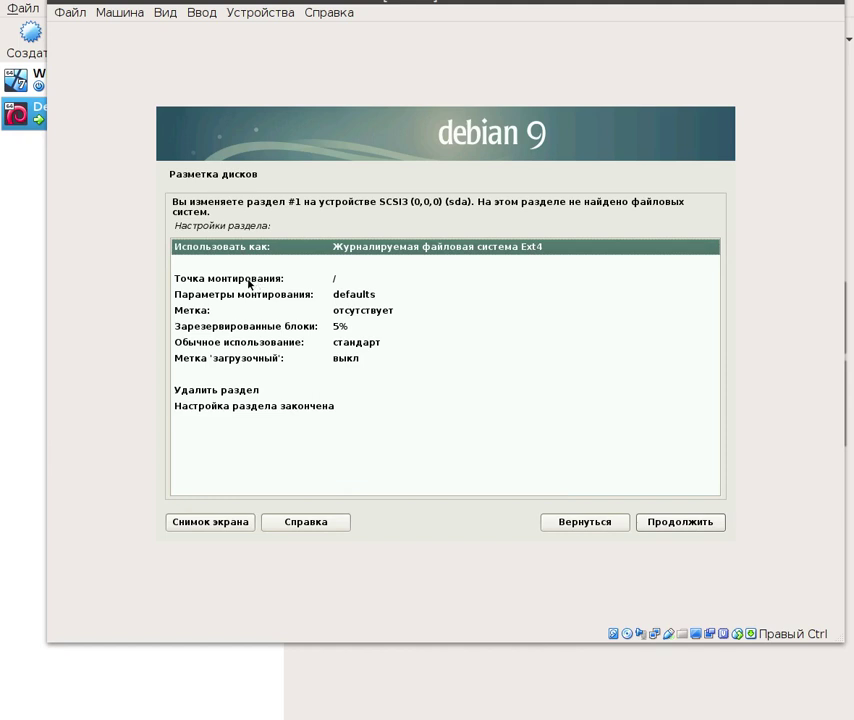
pyautogui.click(237, 283)
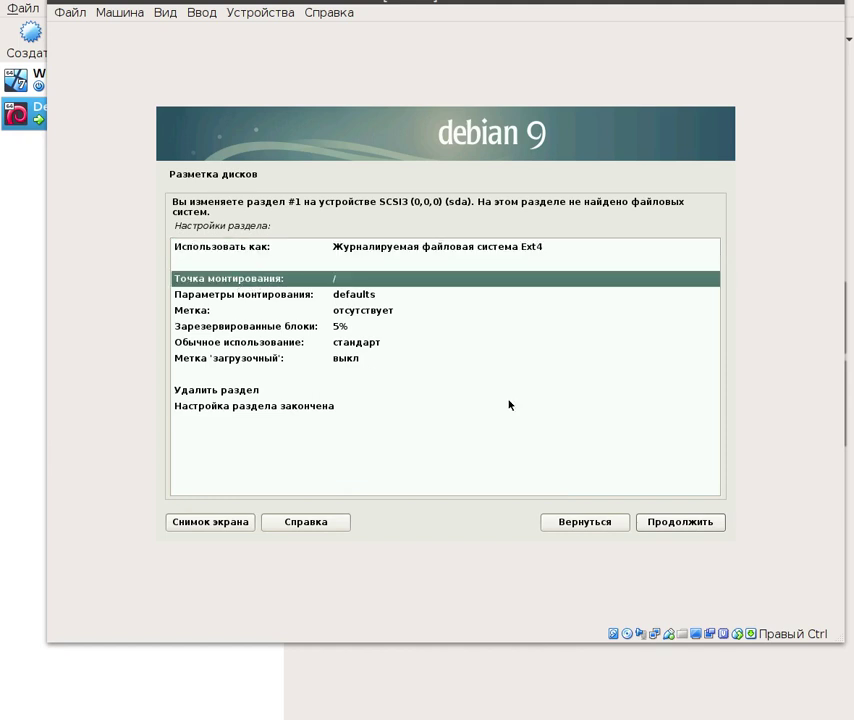
pyautogui.click(675, 527)
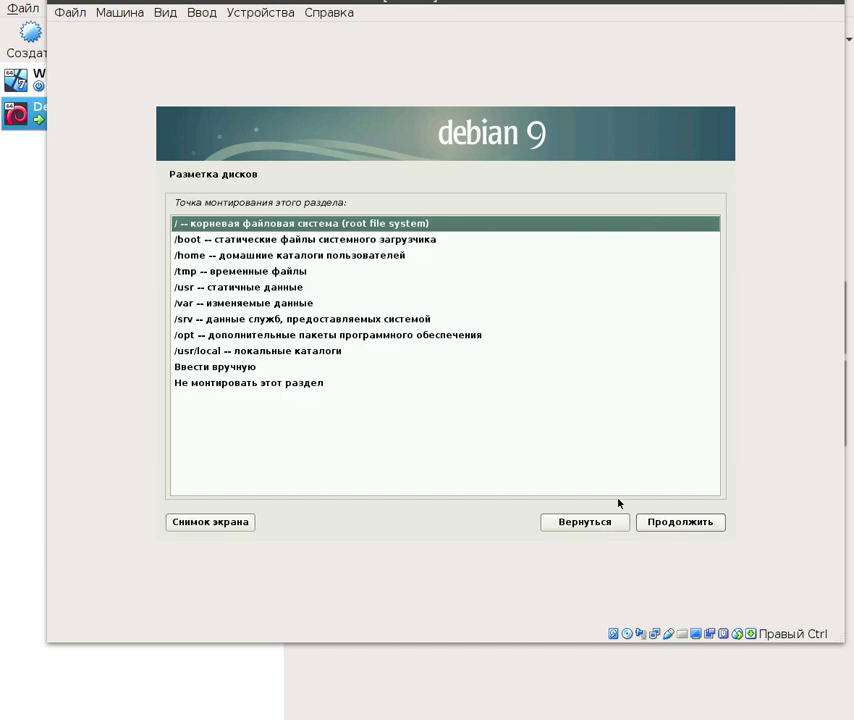
pyautogui.click(689, 531)
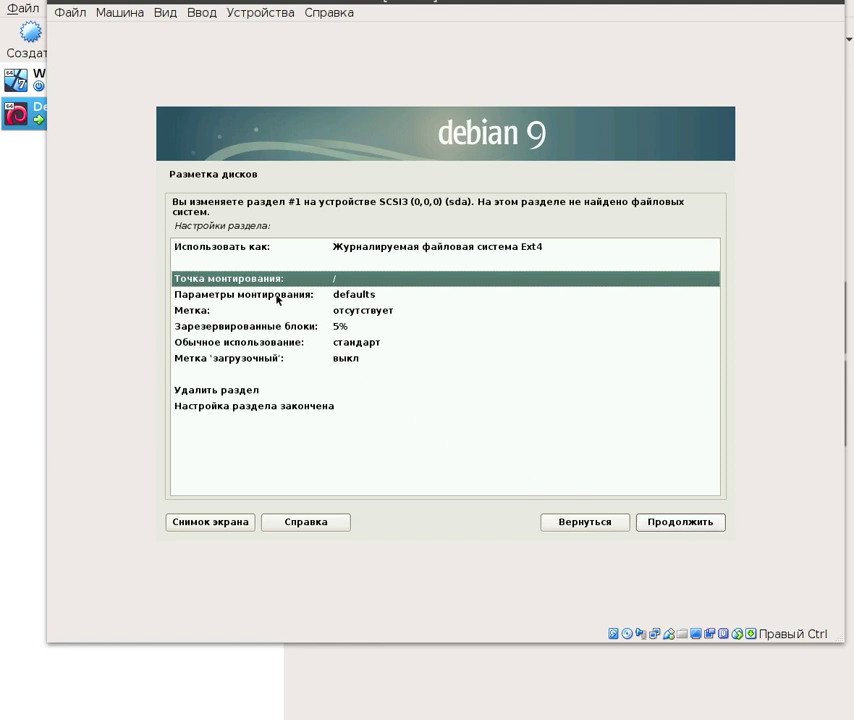
pyautogui.click(273, 299)
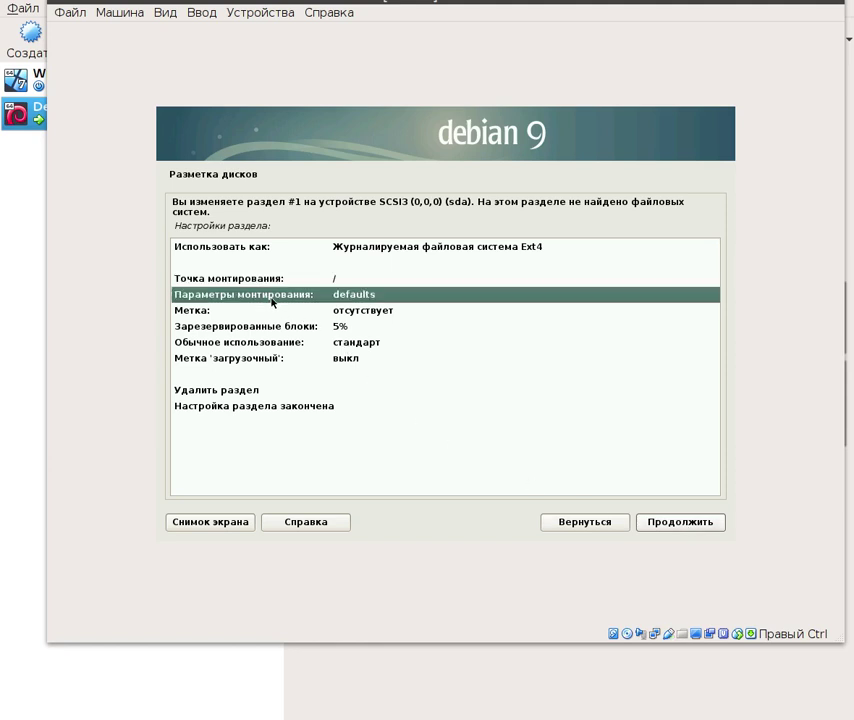
pyautogui.click(689, 525)
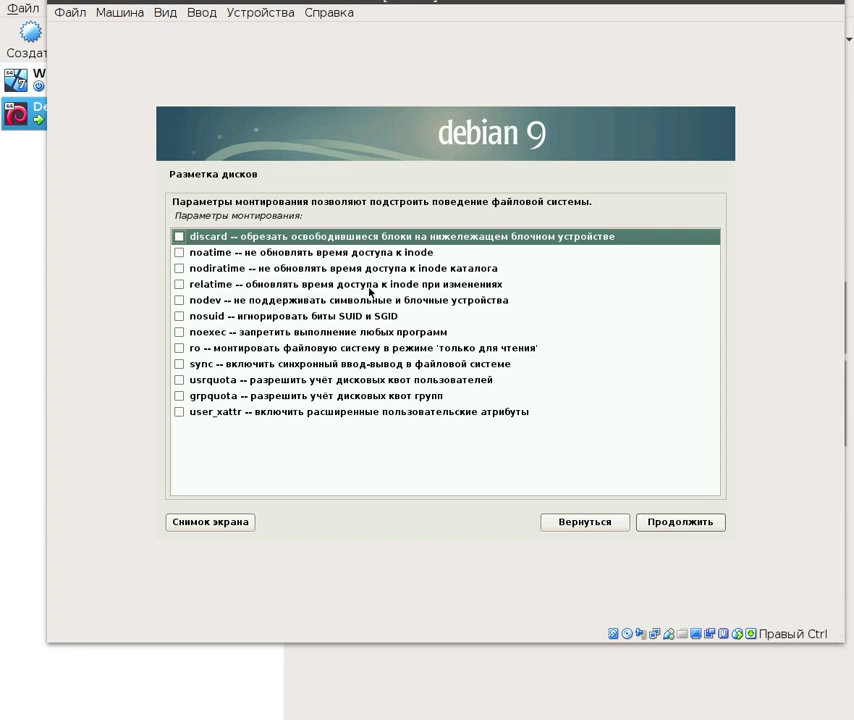
# - Tick relatime in the root partition's mount options and switch its bootable flag to вкл
pyautogui.click(179, 284)
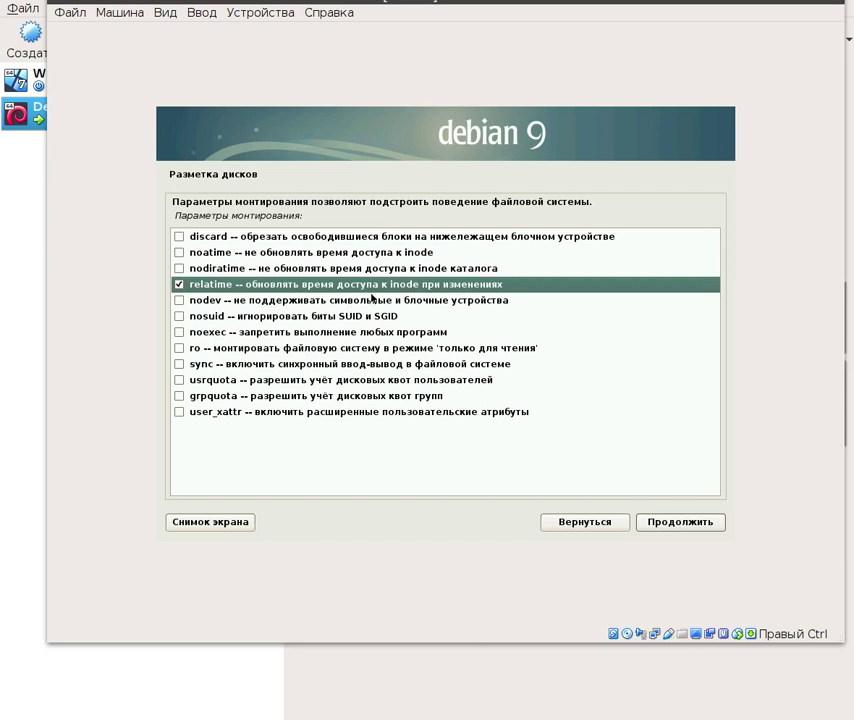
pyautogui.click(680, 527)
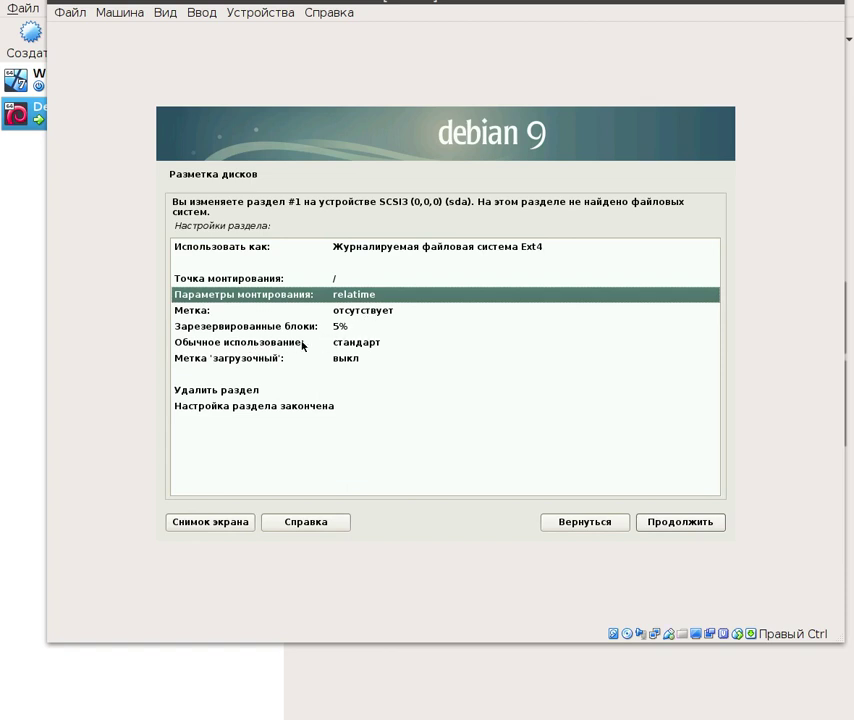
pyautogui.click(258, 362)
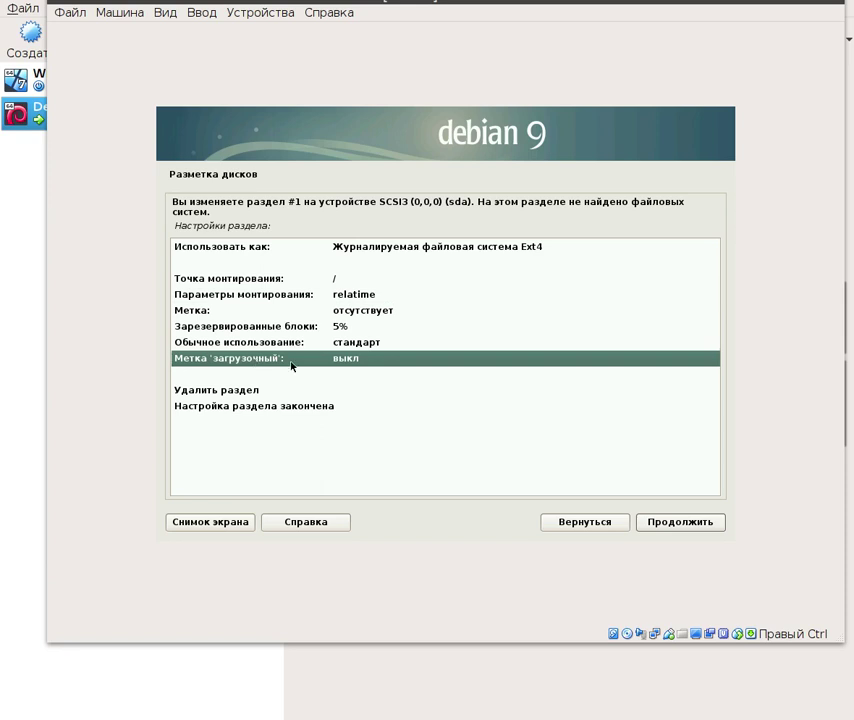
pyautogui.click(655, 524)
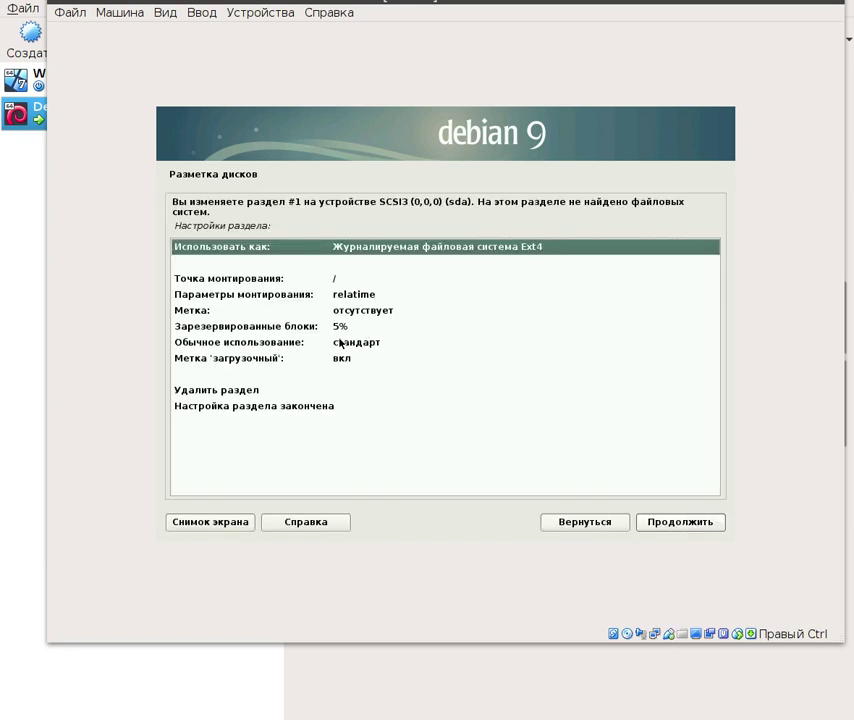
pyautogui.click(675, 521)
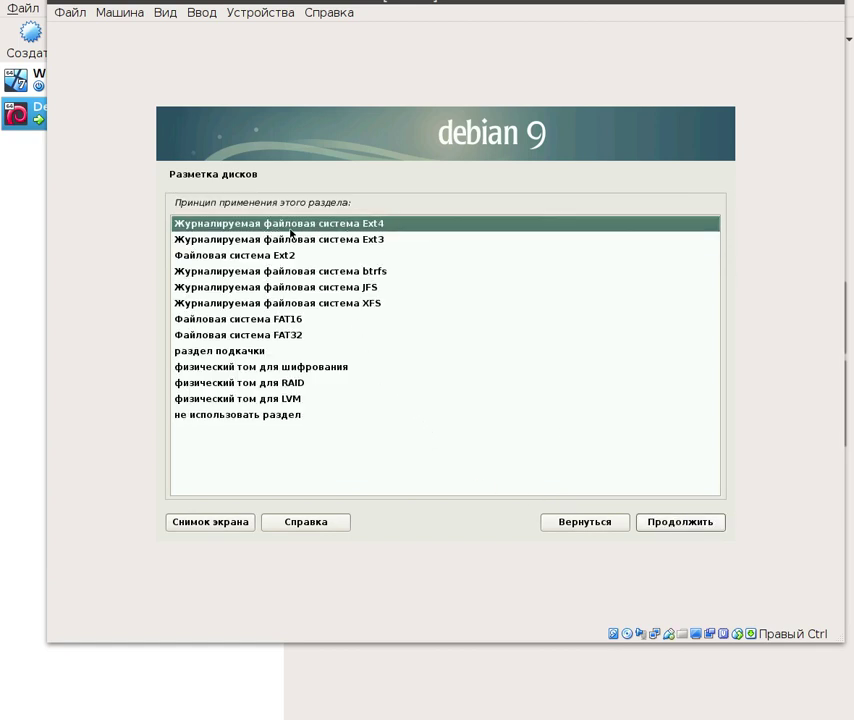
pyautogui.click(684, 523)
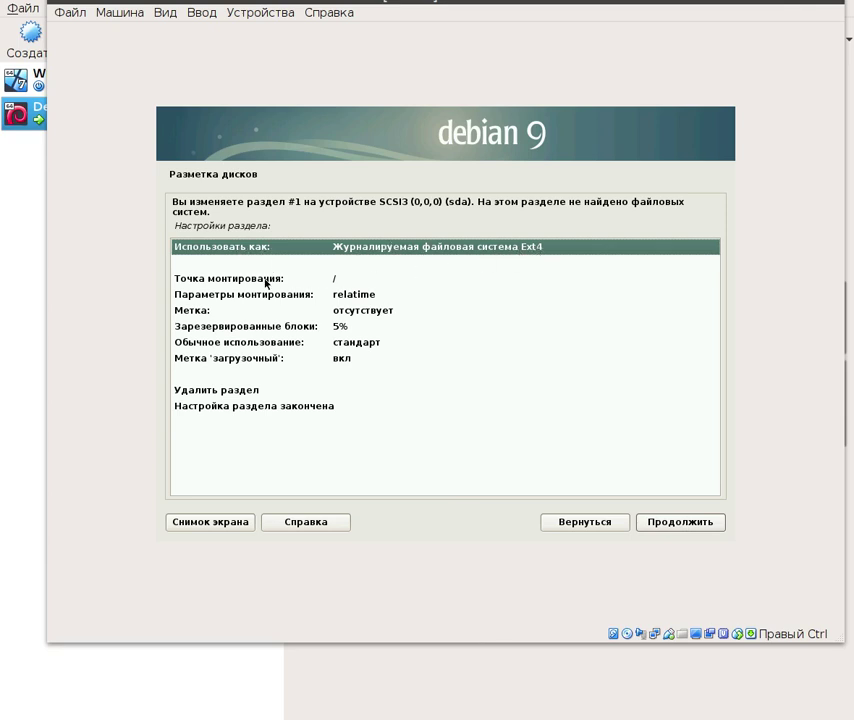
# - Finish the root partition with 'Настройка раздела закончена' and return to the partition overview
pyautogui.click(230, 282)
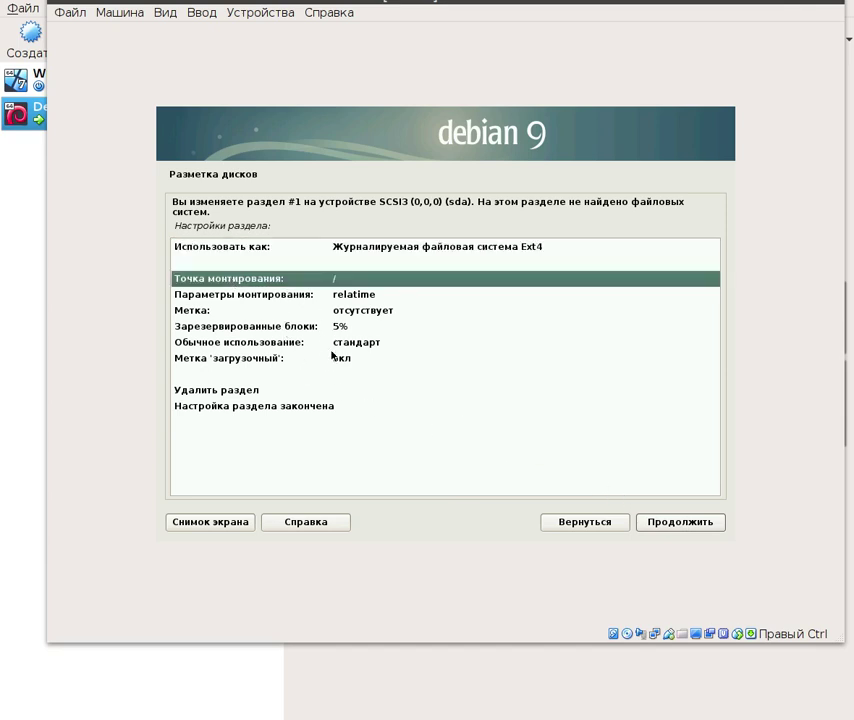
pyautogui.click(253, 406)
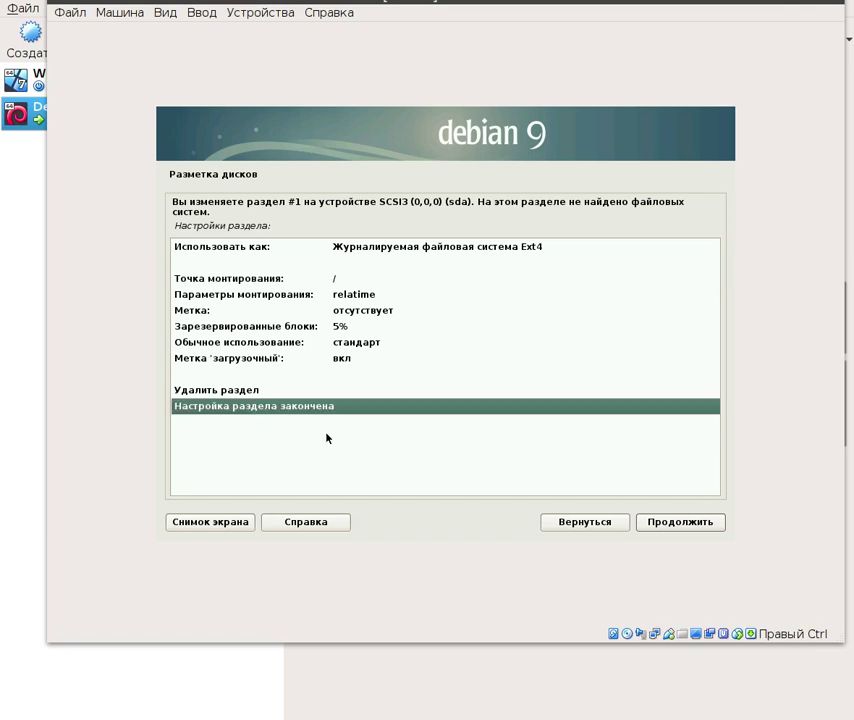
pyautogui.click(680, 522)
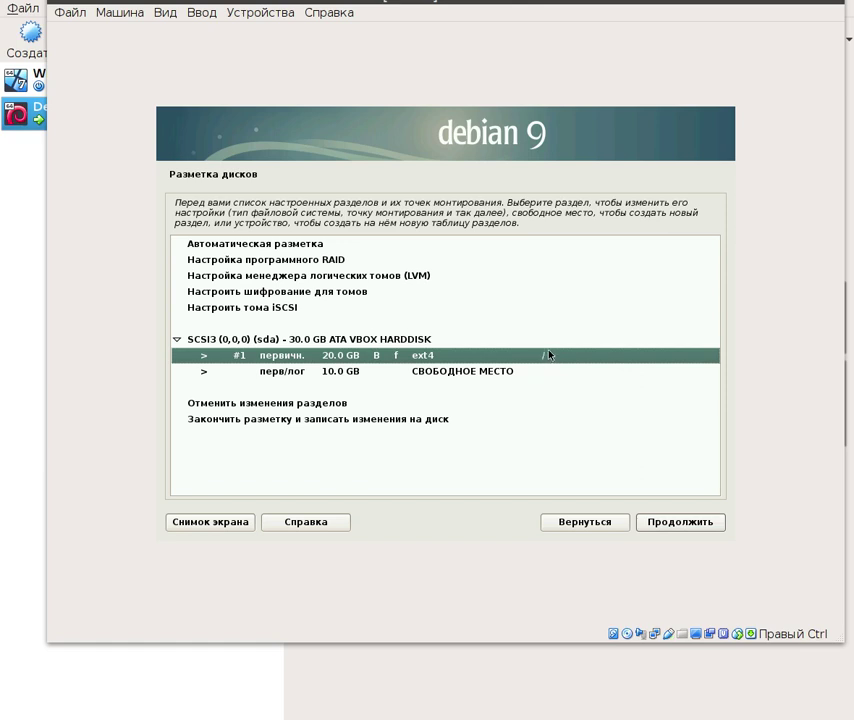
# - Create a new partition in the 10.0 GB free space, changing its size from 10 to 2 GB
pyautogui.click(280, 373)
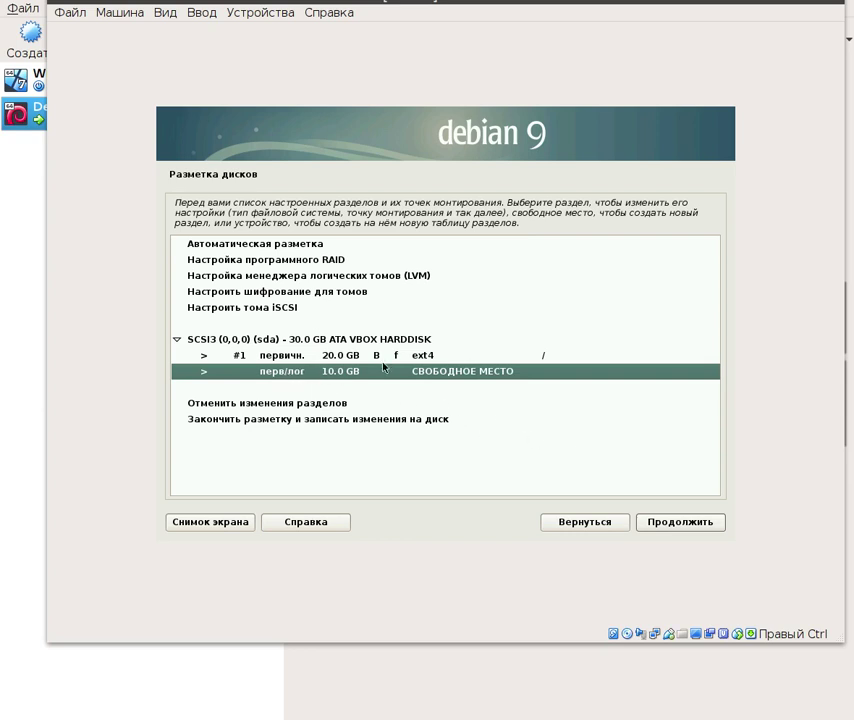
pyautogui.click(671, 522)
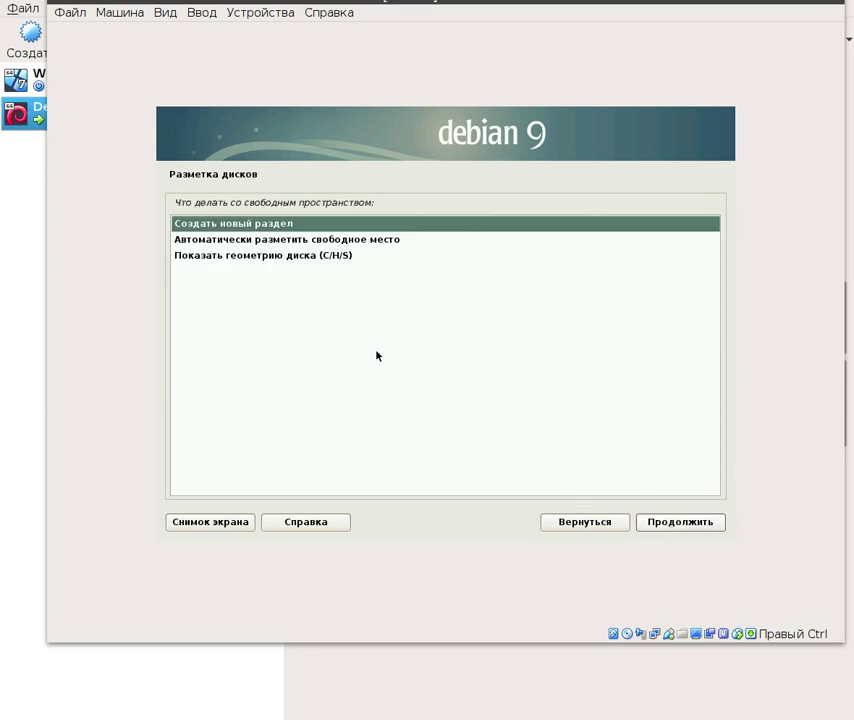
pyautogui.click(686, 527)
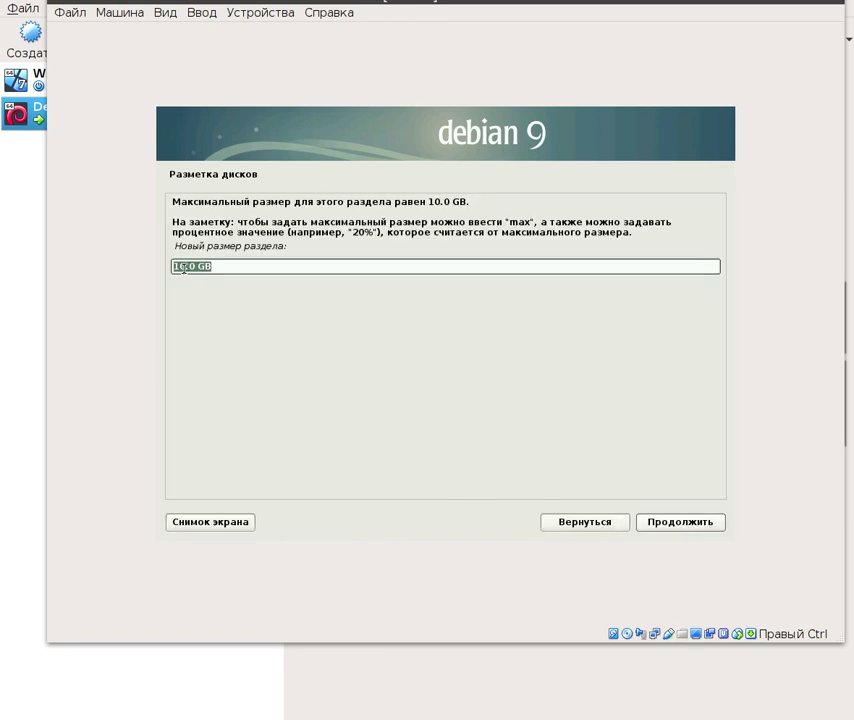
pyautogui.click(183, 267)
pyautogui.press('BackSpace')
pyautogui.press('BackSpace')
pyautogui.write('2')
# - Accept the 2.0 GB size, make the partition logical, and confirm its placement
pyautogui.click(678, 522)
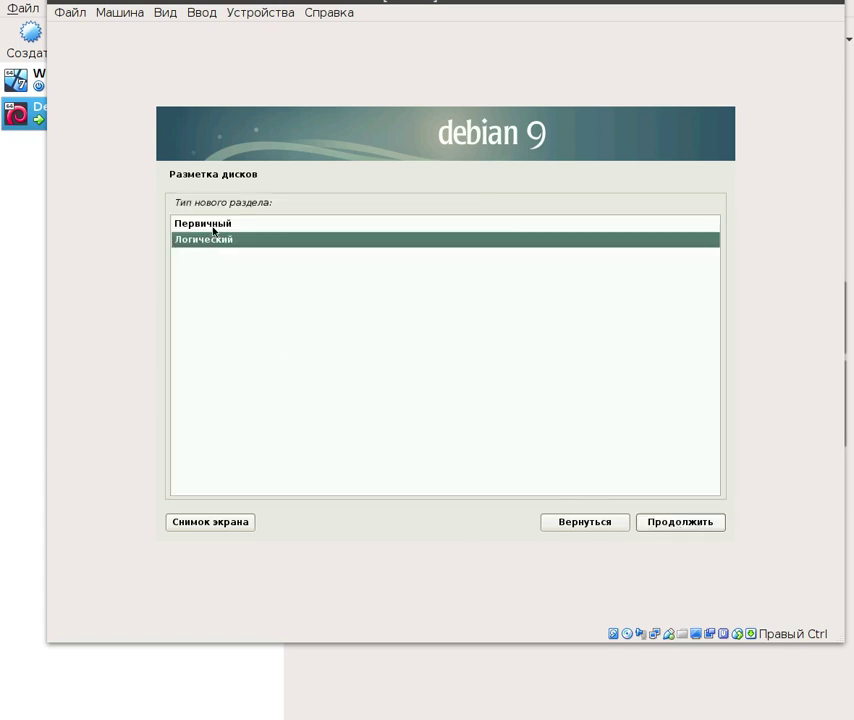
pyautogui.click(683, 524)
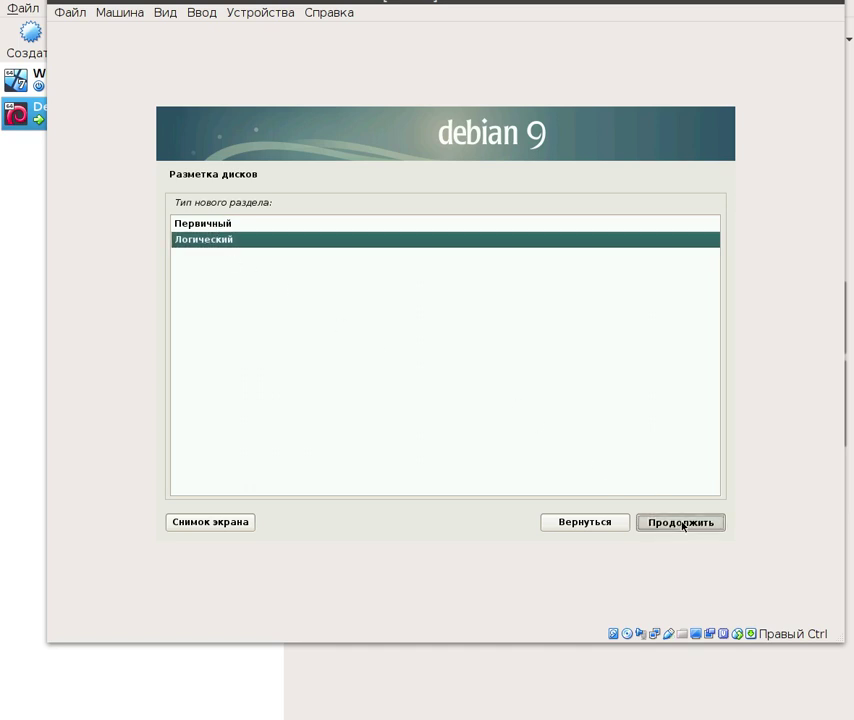
pyautogui.click(712, 522)
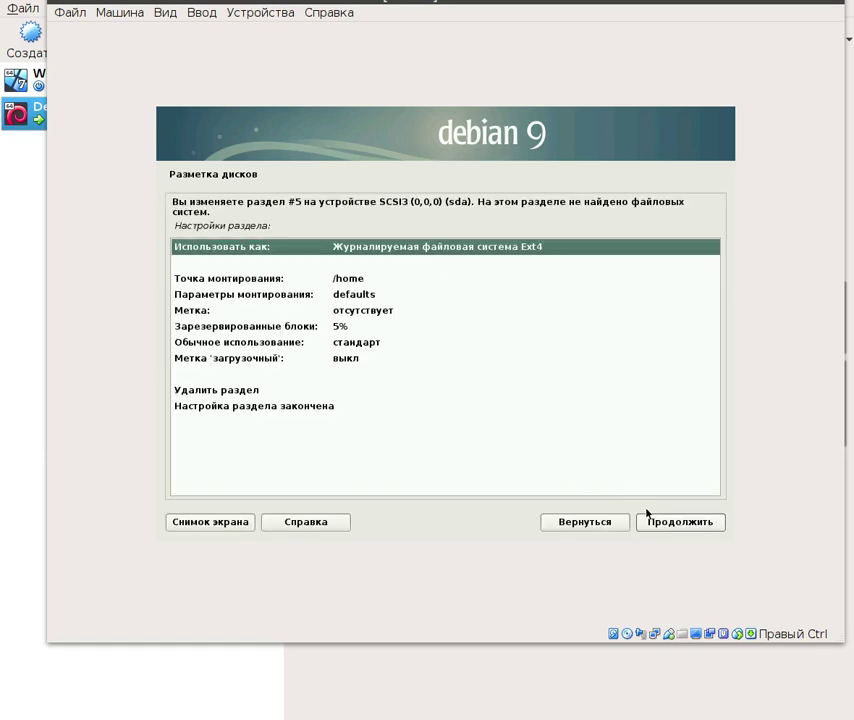
# - Use the partition as swap area and finish its setup
pyautogui.click(678, 527)
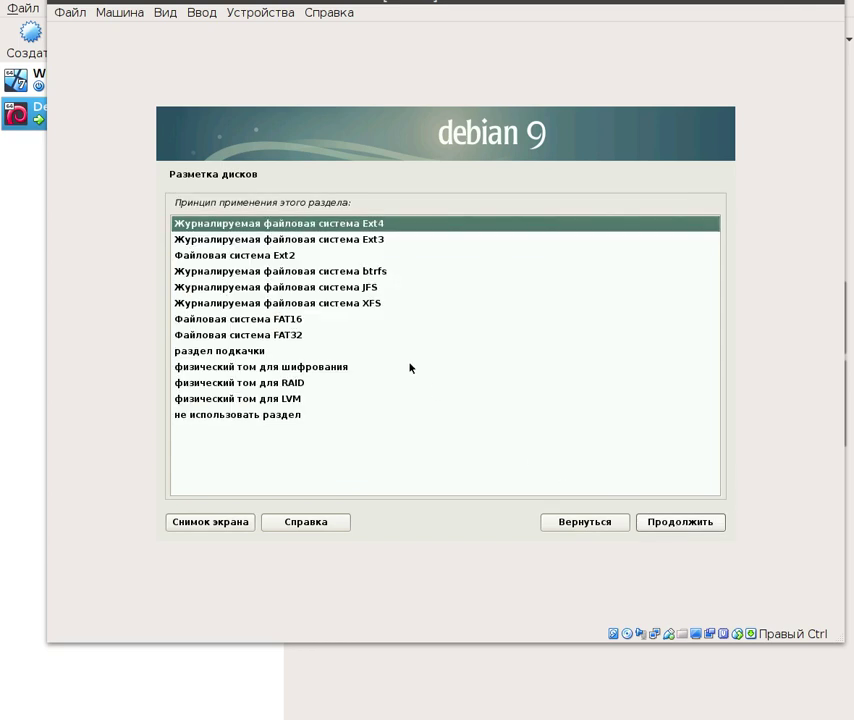
pyautogui.click(224, 351)
pyautogui.click(676, 523)
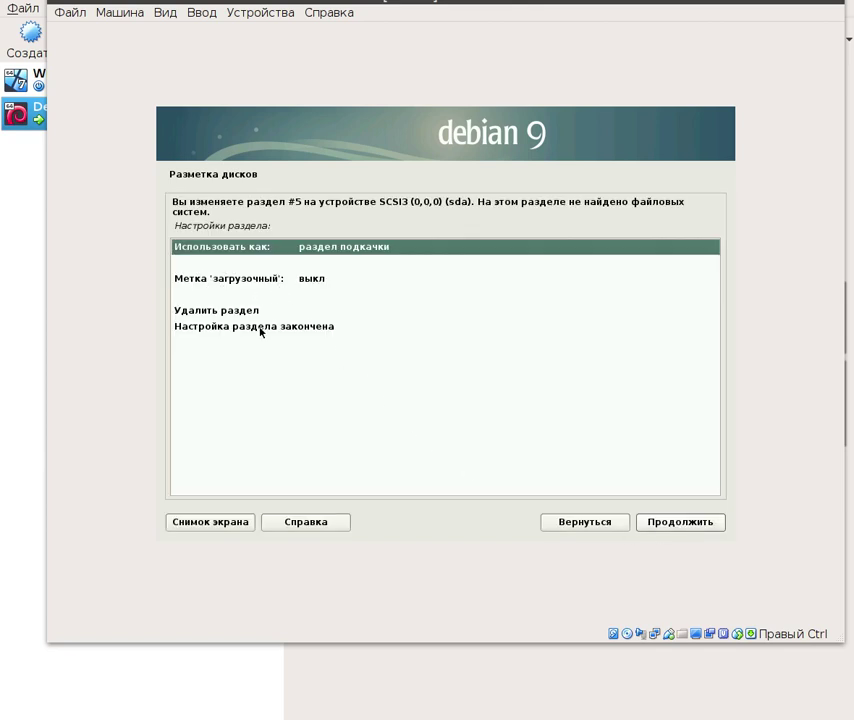
pyautogui.click(276, 326)
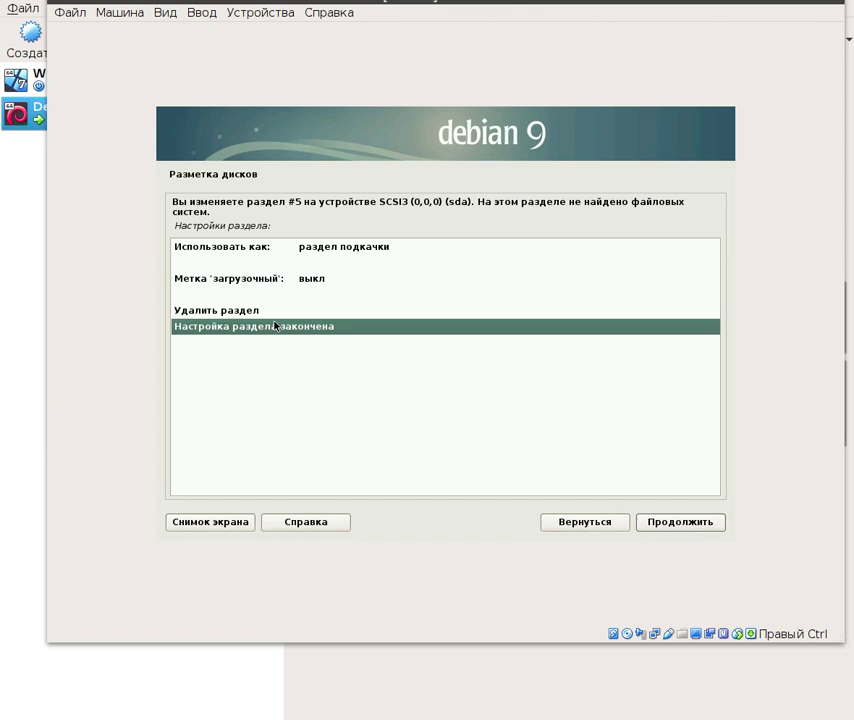
pyautogui.click(686, 525)
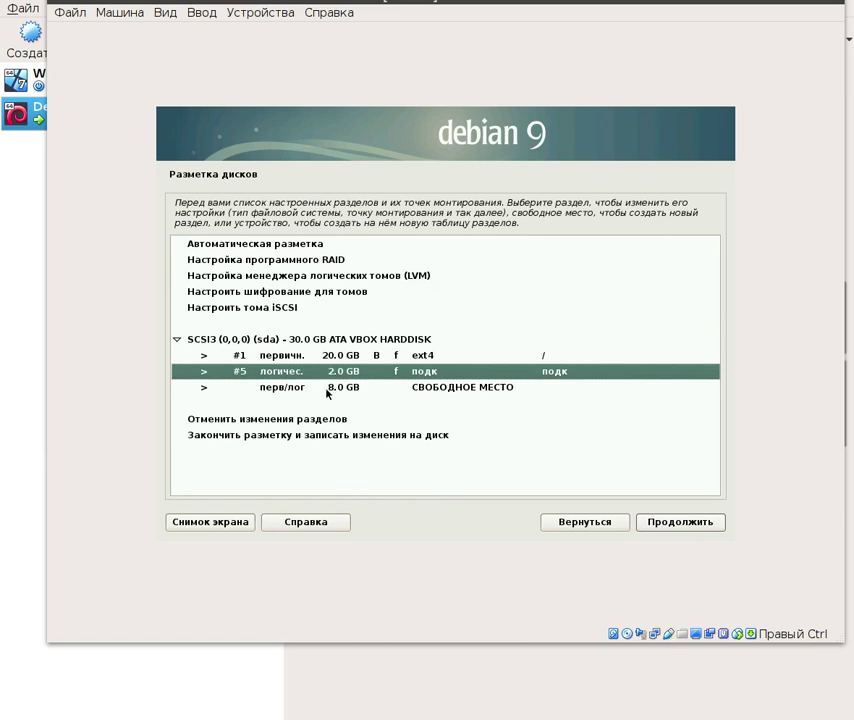
# - Create a new partition in the 8.0 GB free space, changing its size from 8 to 7 GB
pyautogui.click(292, 390)
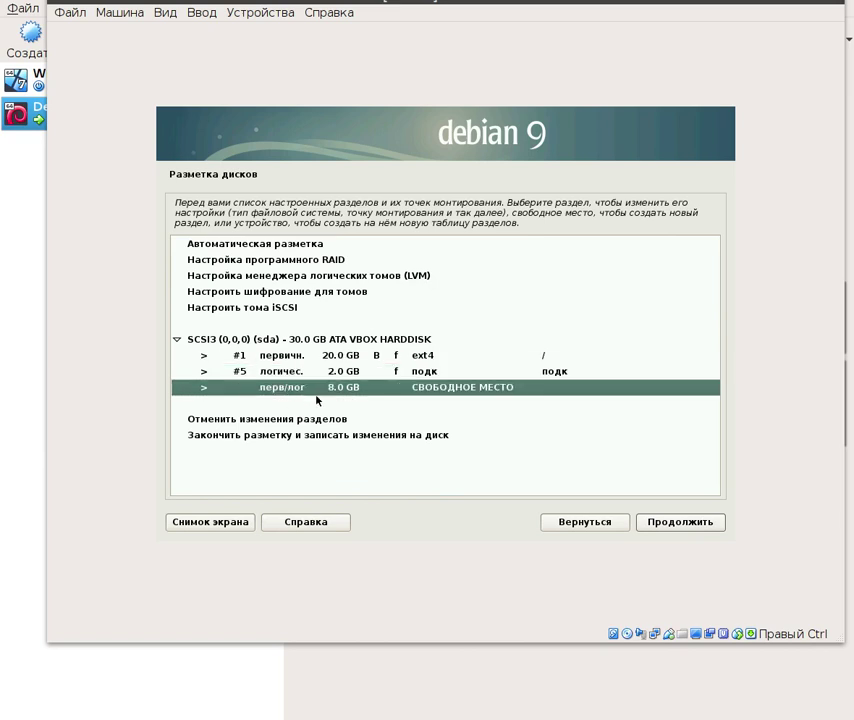
pyautogui.click(679, 522)
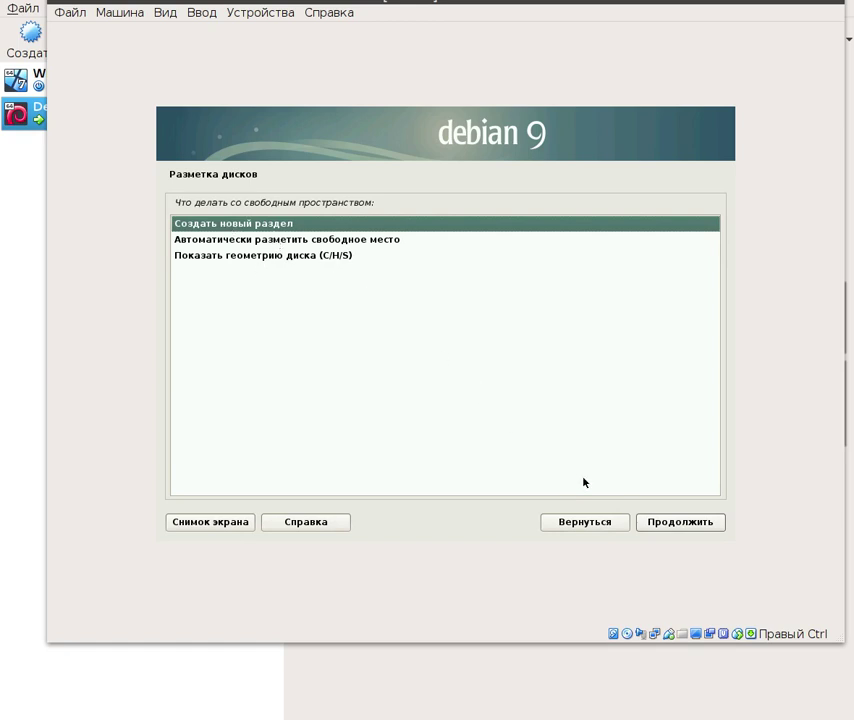
pyautogui.click(675, 527)
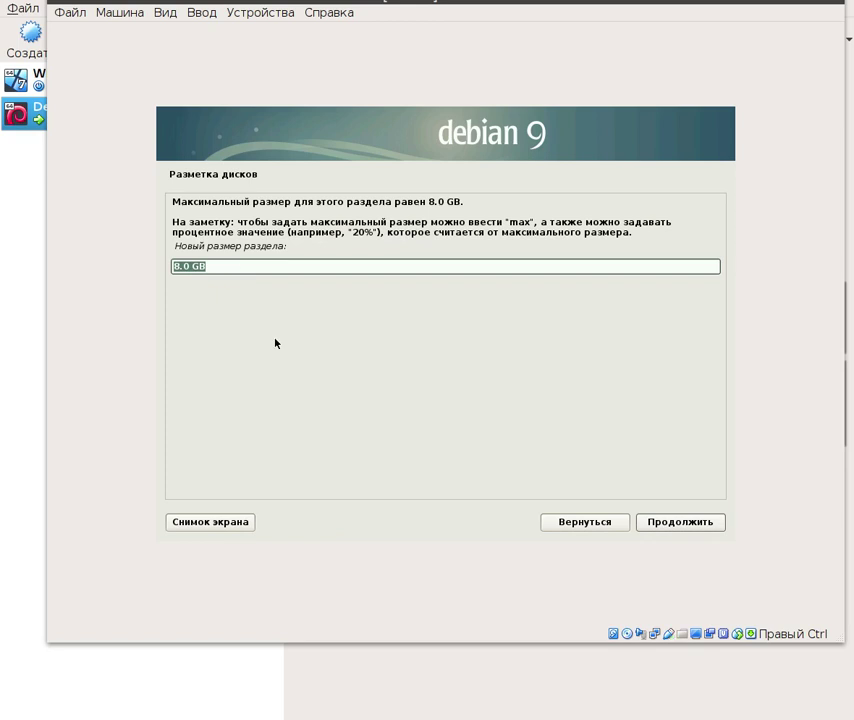
pyautogui.click(181, 266)
pyautogui.press('BackSpace')
pyautogui.write('7')
# - Accept the 7.0 GB size, make the partition logical, and confirm its placement
pyautogui.click(680, 523)
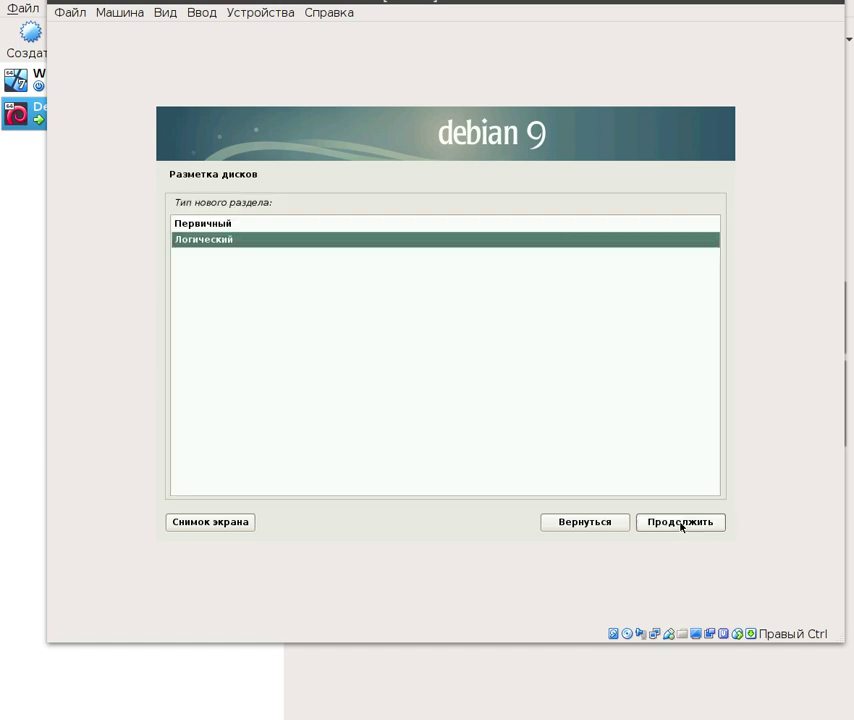
pyautogui.click(193, 225)
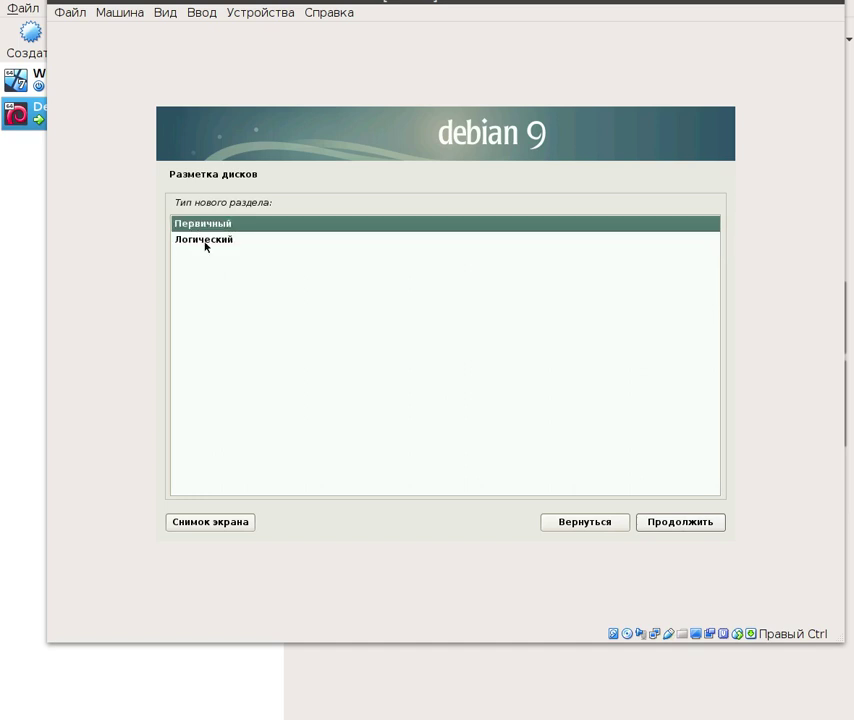
pyautogui.click(206, 243)
pyautogui.click(676, 523)
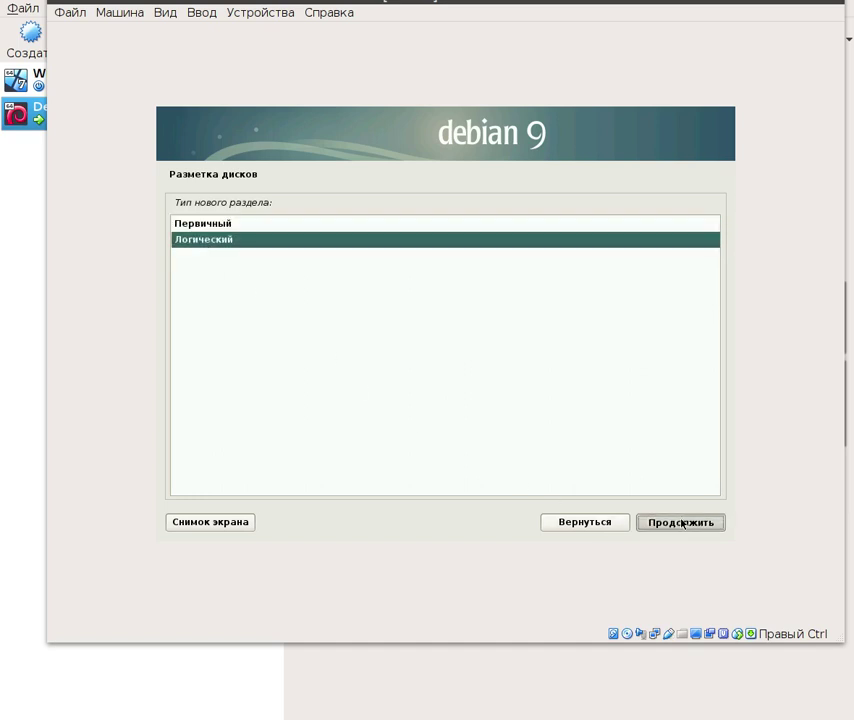
pyautogui.click(676, 523)
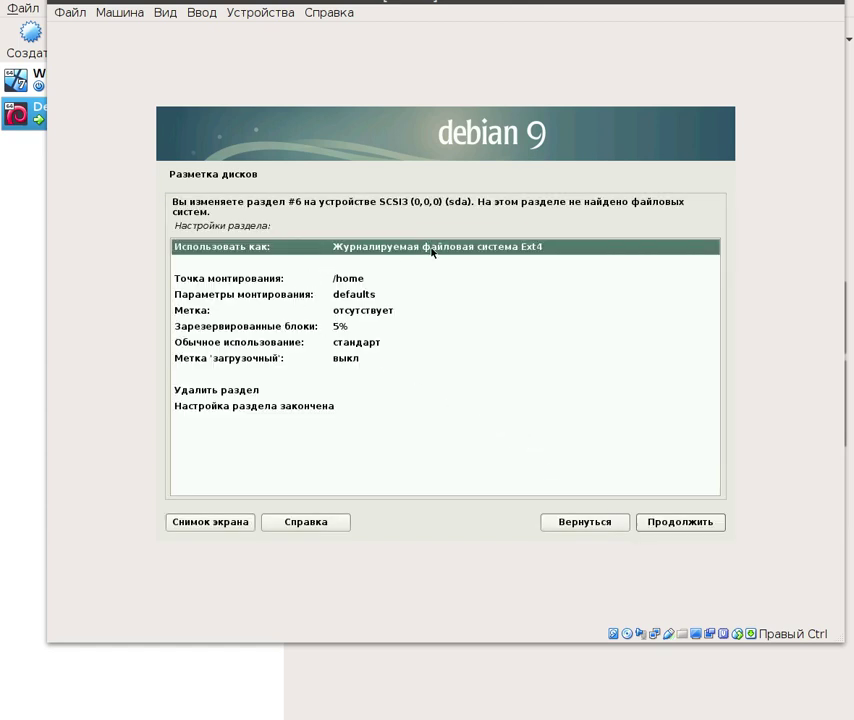
# - Set the new partition's mount point to /home
pyautogui.click(347, 284)
pyautogui.click(665, 528)
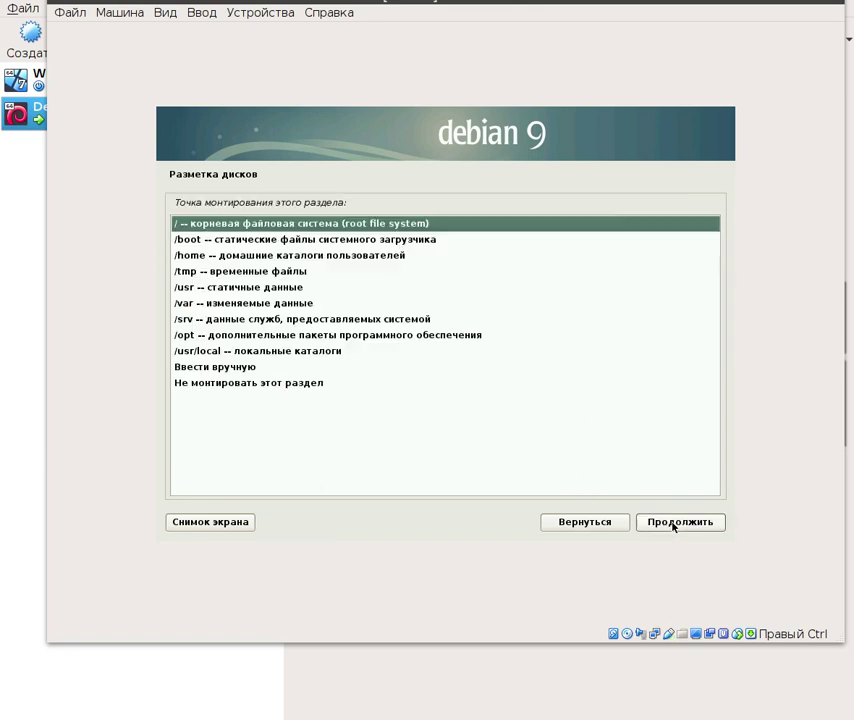
pyautogui.click(218, 258)
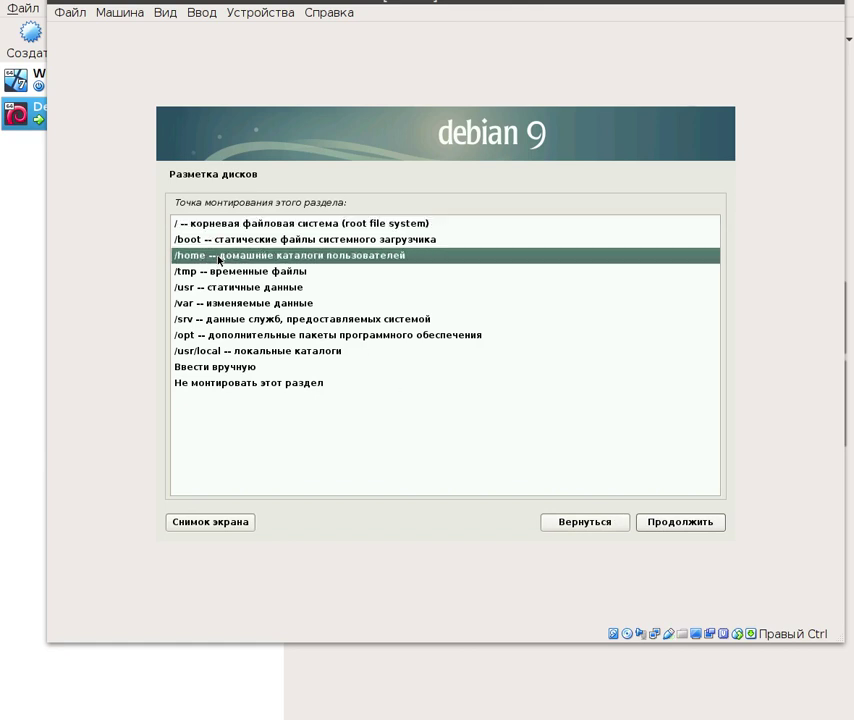
pyautogui.click(689, 524)
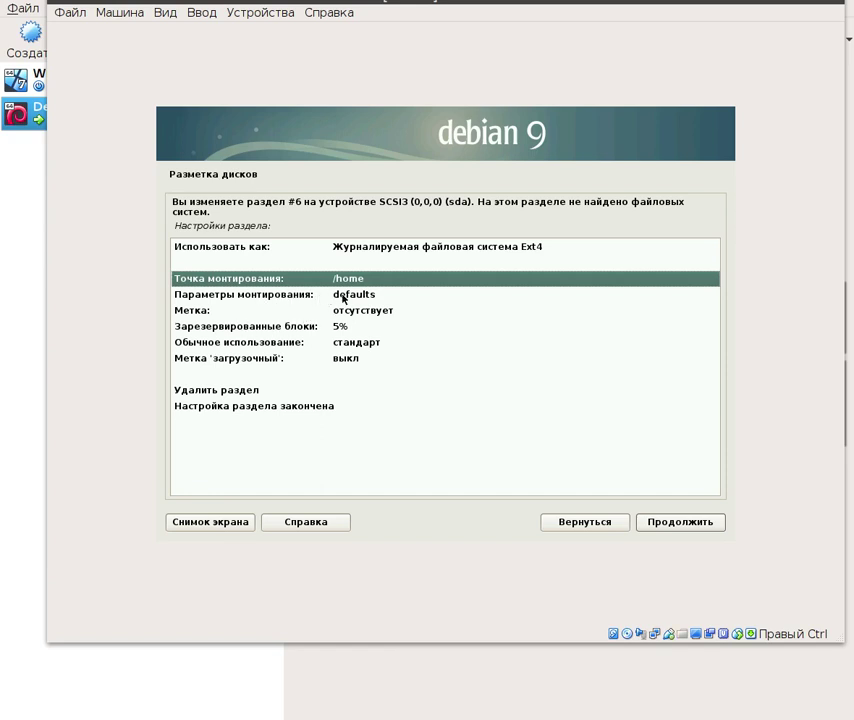
# - Tick relatime in the /home partition's mount options, then select 'Настройка раздела закончена'
pyautogui.click(343, 297)
pyautogui.click(680, 521)
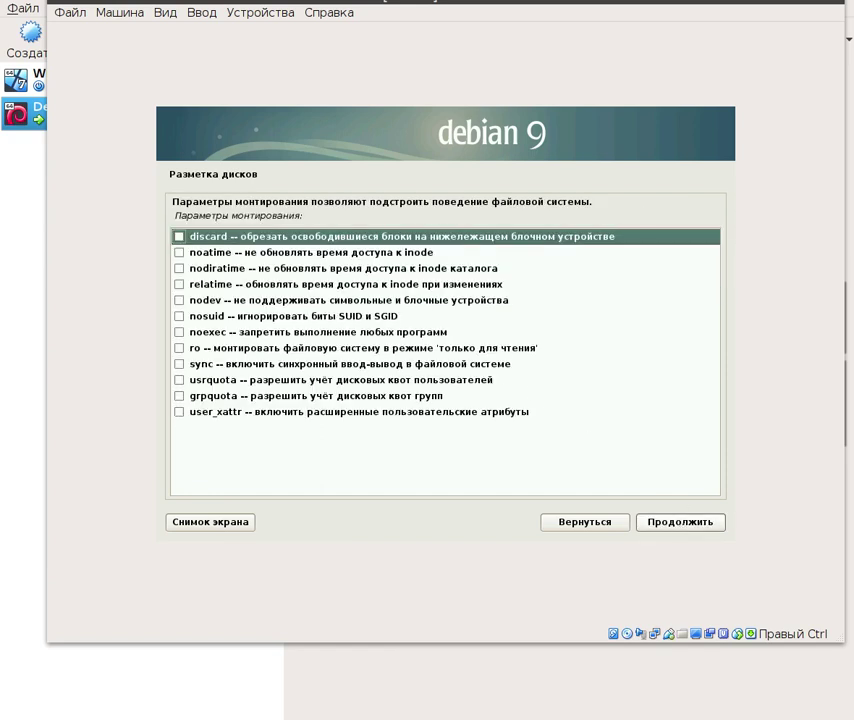
pyautogui.click(180, 284)
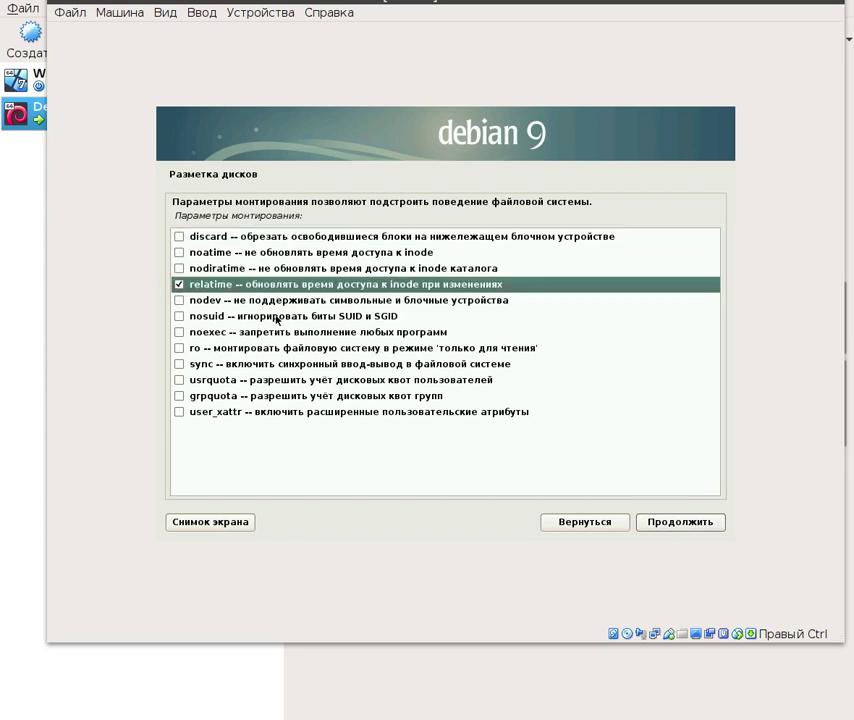
pyautogui.click(690, 519)
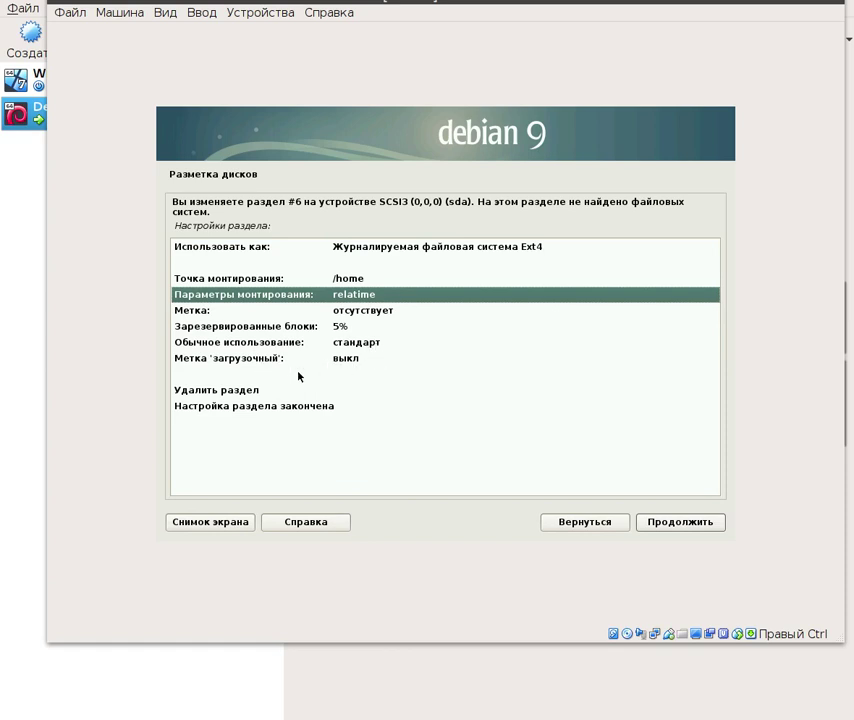
pyautogui.click(254, 410)
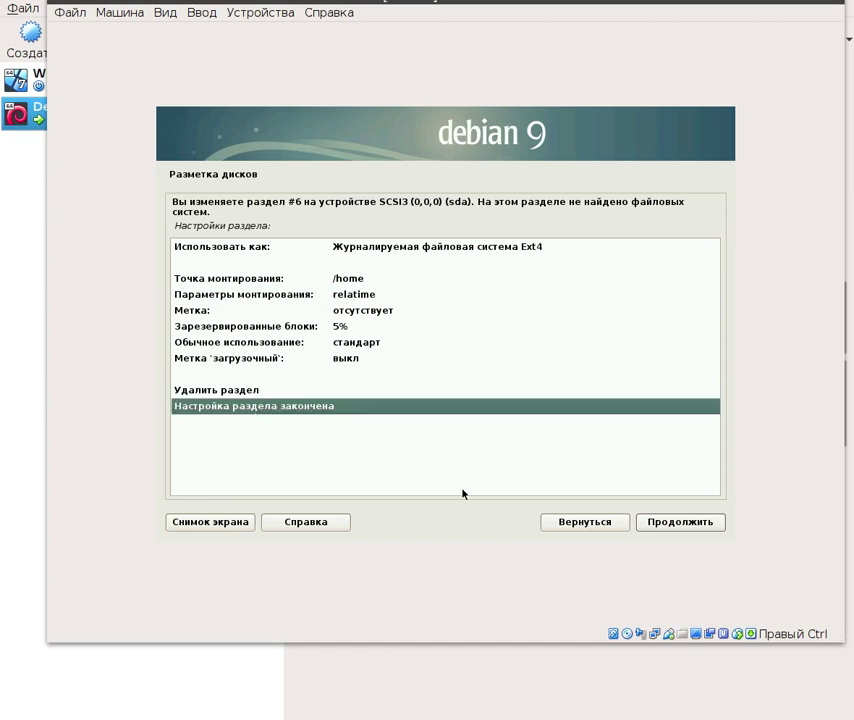
# - Confirm 'Настройка раздела закончена' to return to the overview listing #6 as 7.0 GB ext4 /home
pyautogui.click(682, 527)
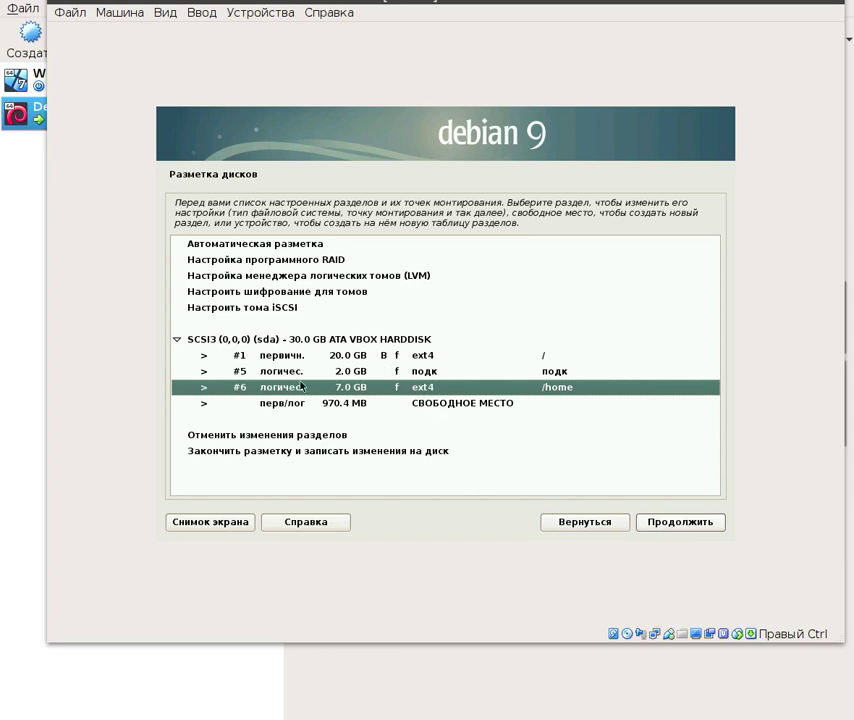
pyautogui.click(347, 359)
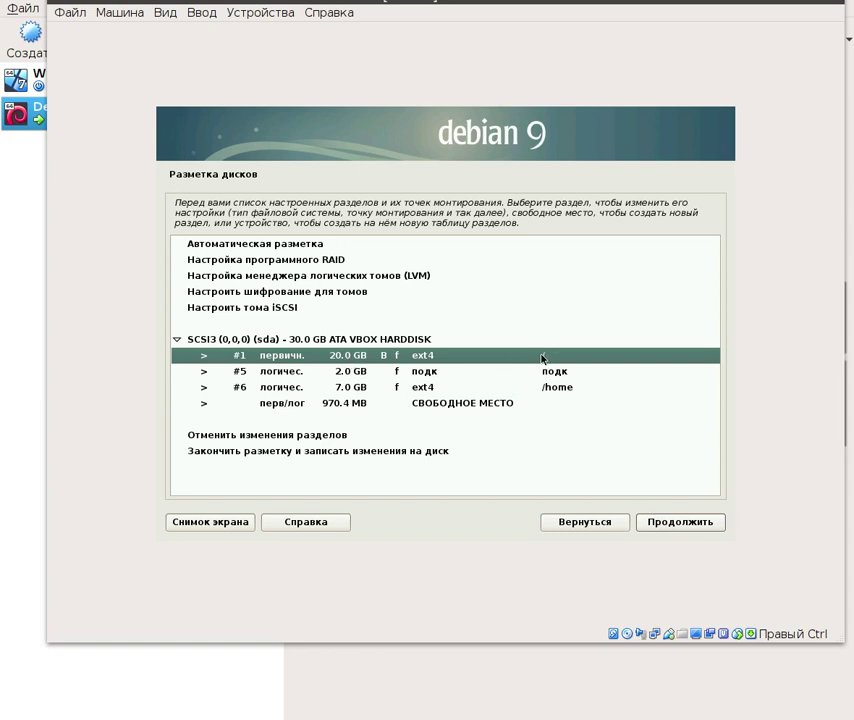
pyautogui.click(386, 376)
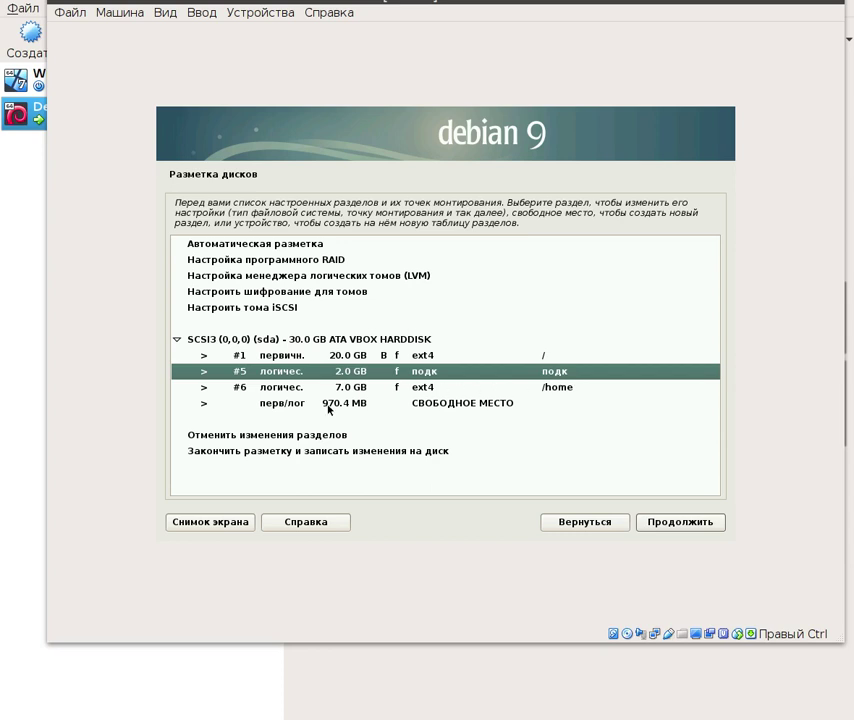
pyautogui.click(366, 390)
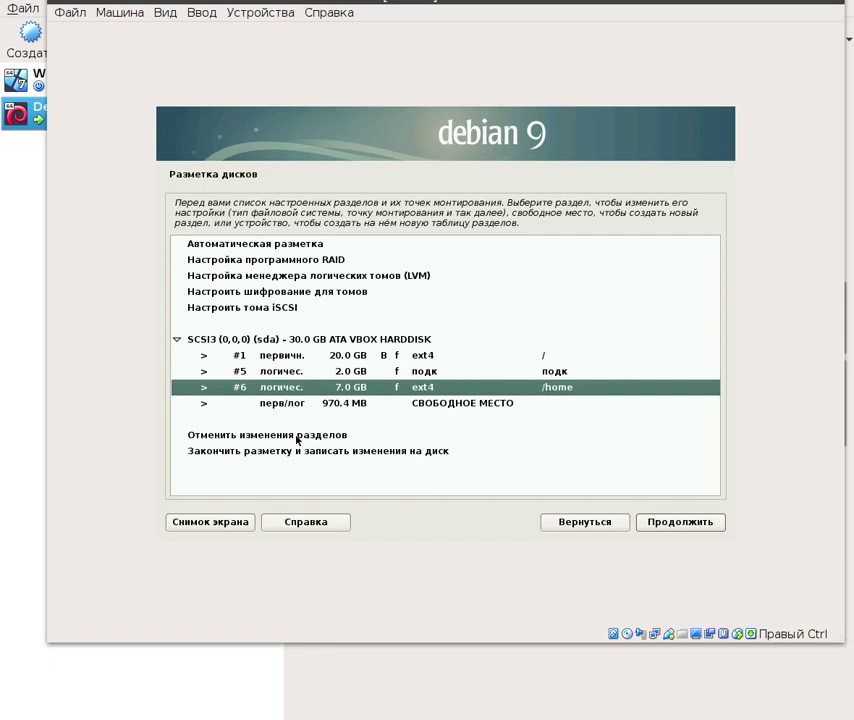
pyautogui.click(267, 452)
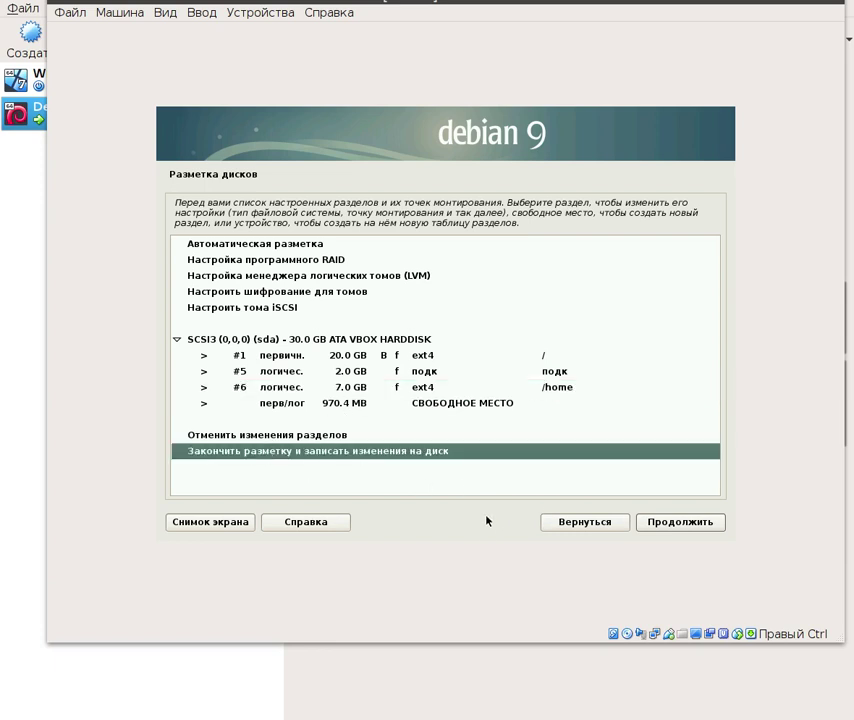
# - Answer Да to writing the partition changes to disk and start formatting
pyautogui.click(678, 524)
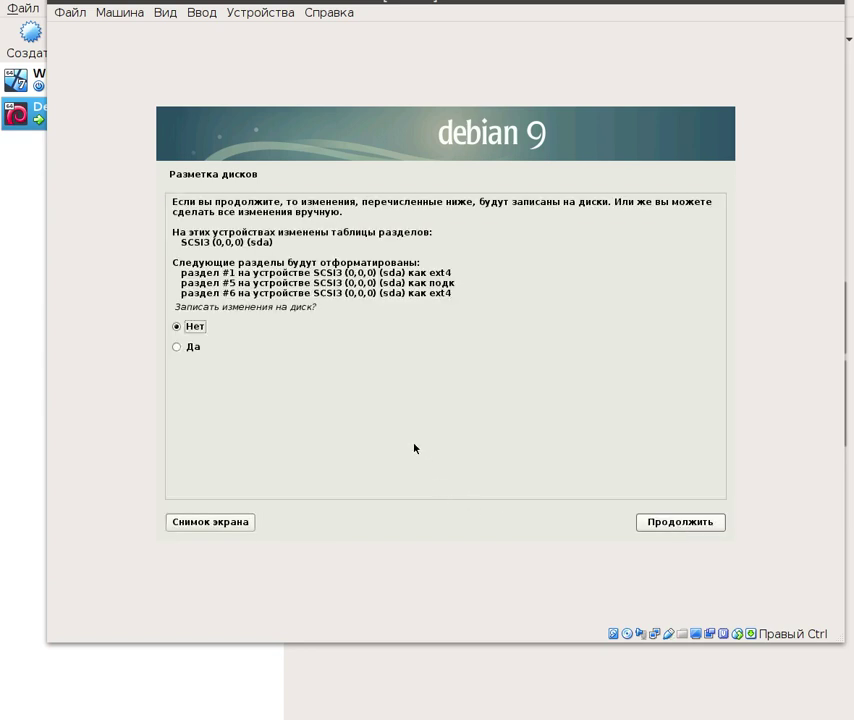
pyautogui.click(176, 347)
pyautogui.click(682, 522)
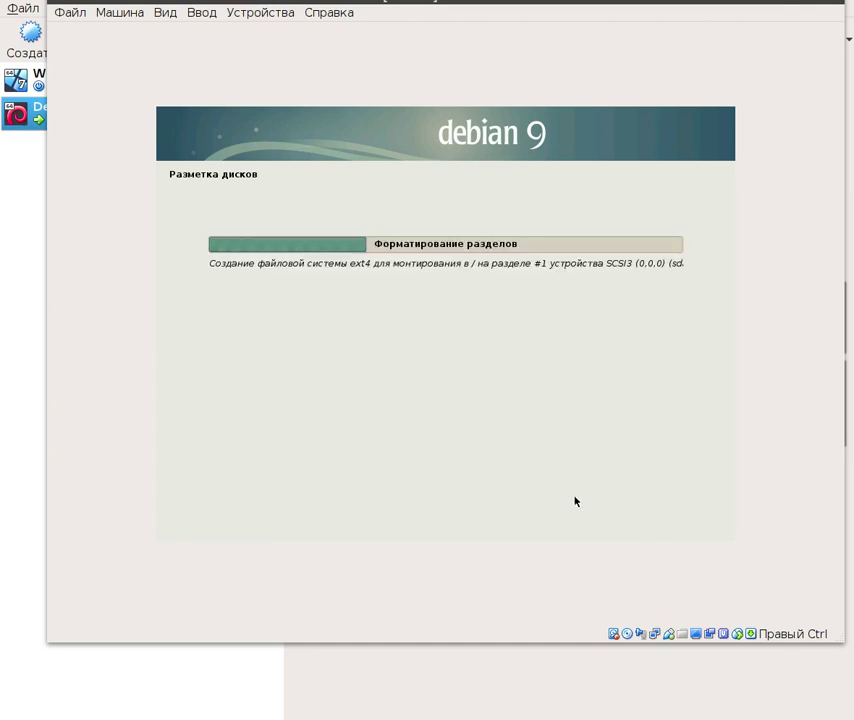